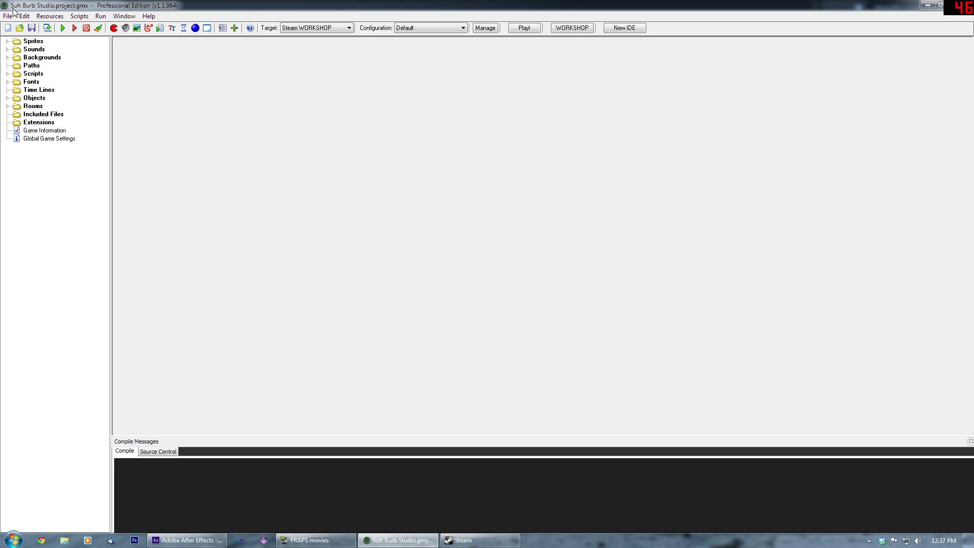
# - Expand Sprites > Characters > Dungeon and widen the resource tree to show full names
pyautogui.doubleClick(33, 41)
pyautogui.doubleClick(46, 49)
pyautogui.doubleClick(54, 57)
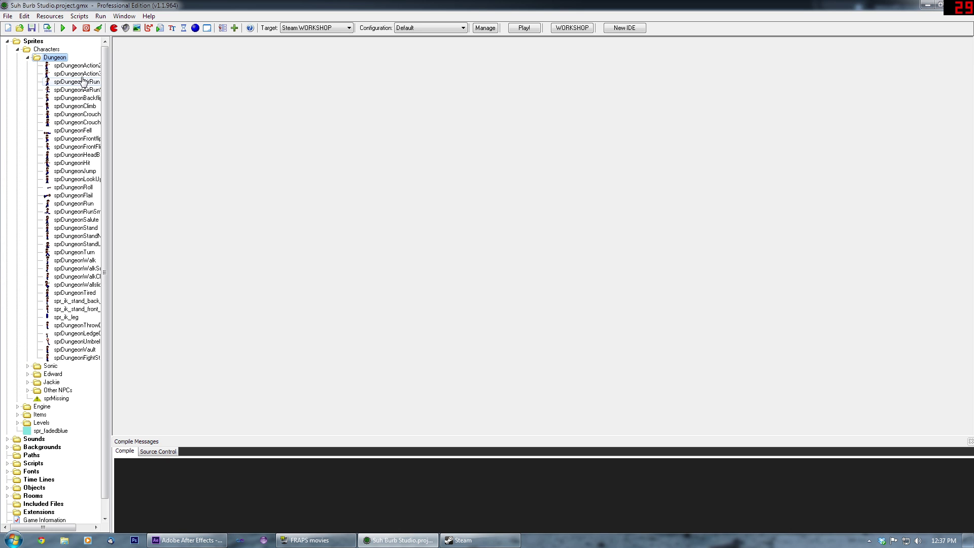
pyautogui.moveTo(107, 98); pyautogui.dragTo(138, 109)
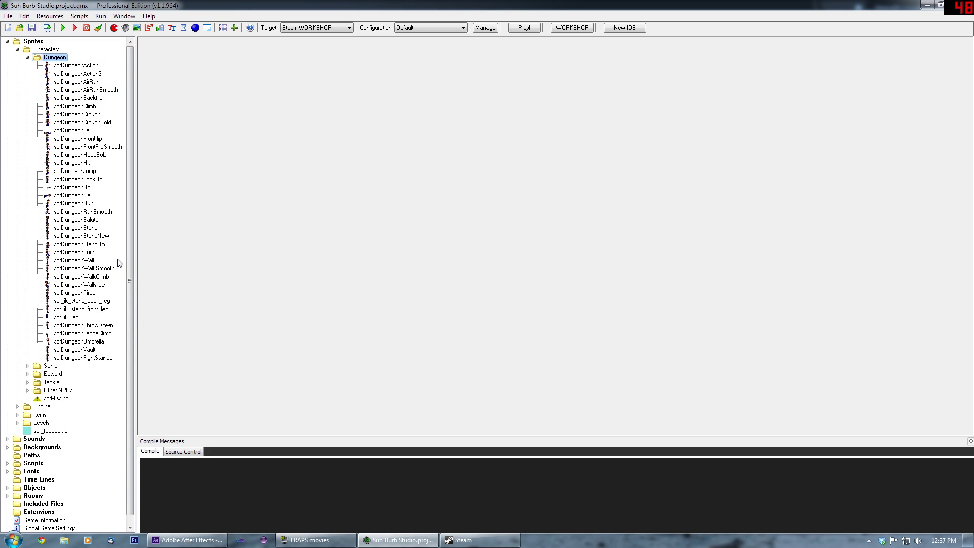
# - Review sprDungeonRun's six frames, then close its properties
pyautogui.doubleClick(89, 204)
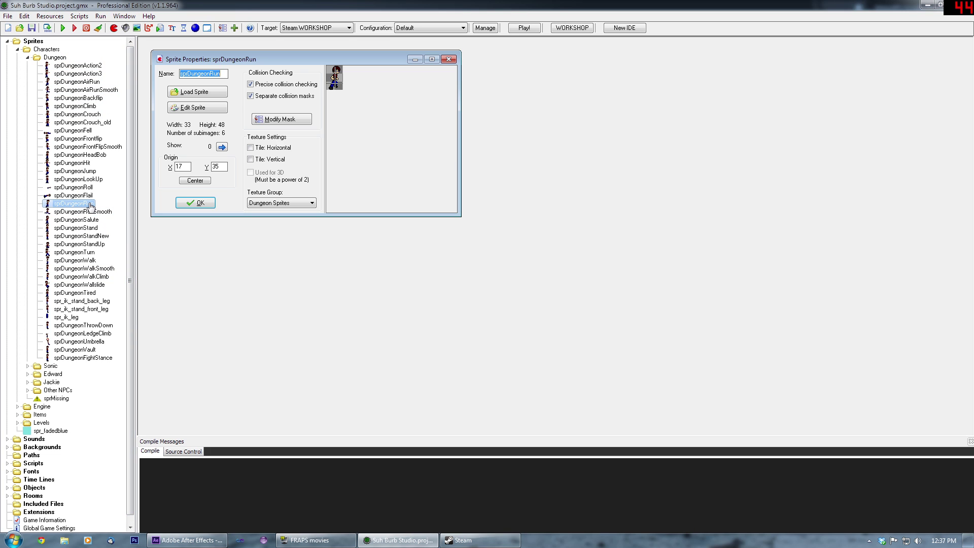
pyautogui.click(197, 107)
pyautogui.click(326, 140)
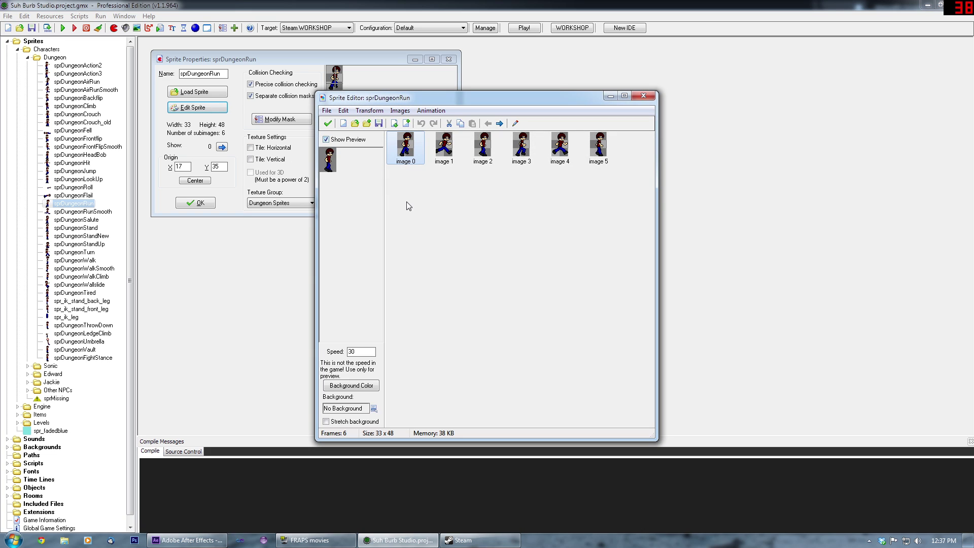
pyautogui.click(327, 124)
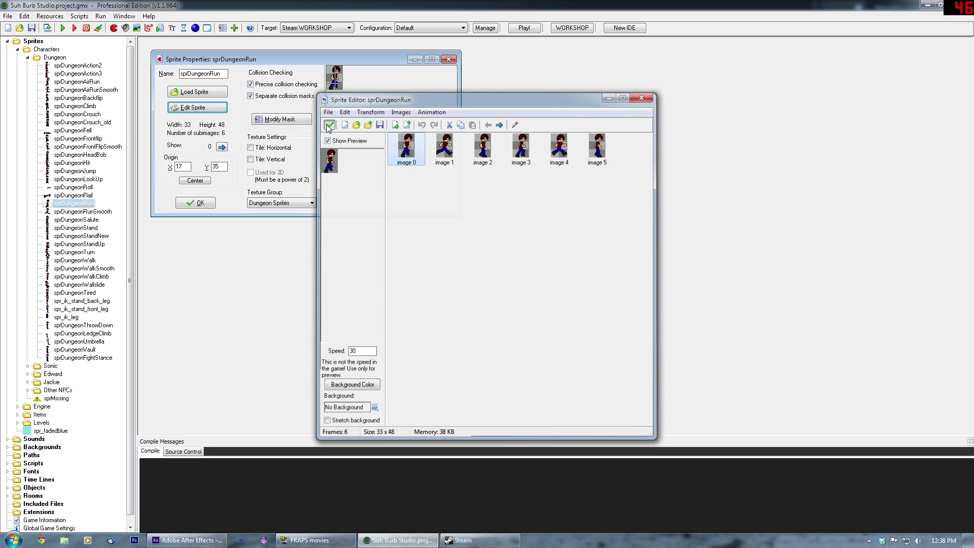
pyautogui.click(198, 203)
# - Set sprDungeonRunSmooth's 30-frame preview speed to 60
pyautogui.doubleClick(83, 211)
pyautogui.click(229, 122)
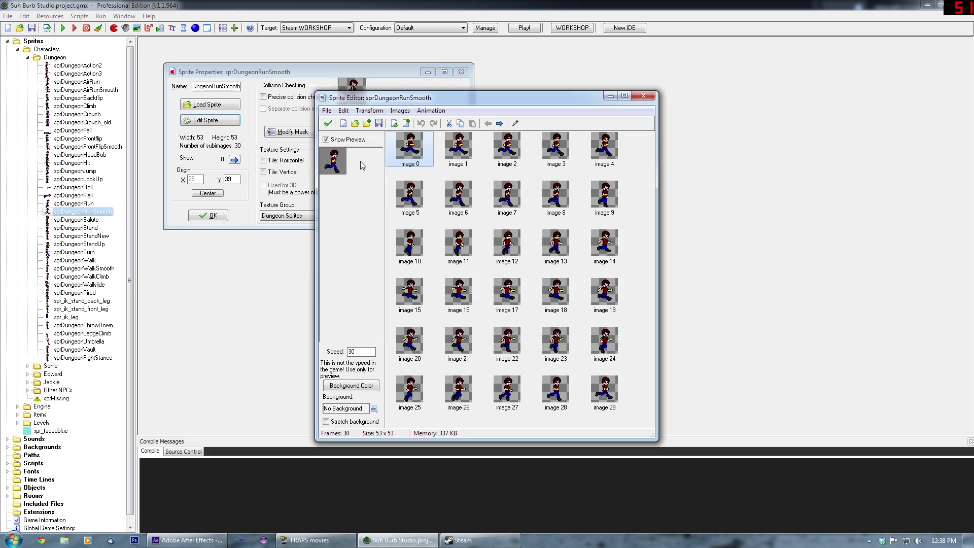
pyautogui.write('60')
pyautogui.click(328, 124)
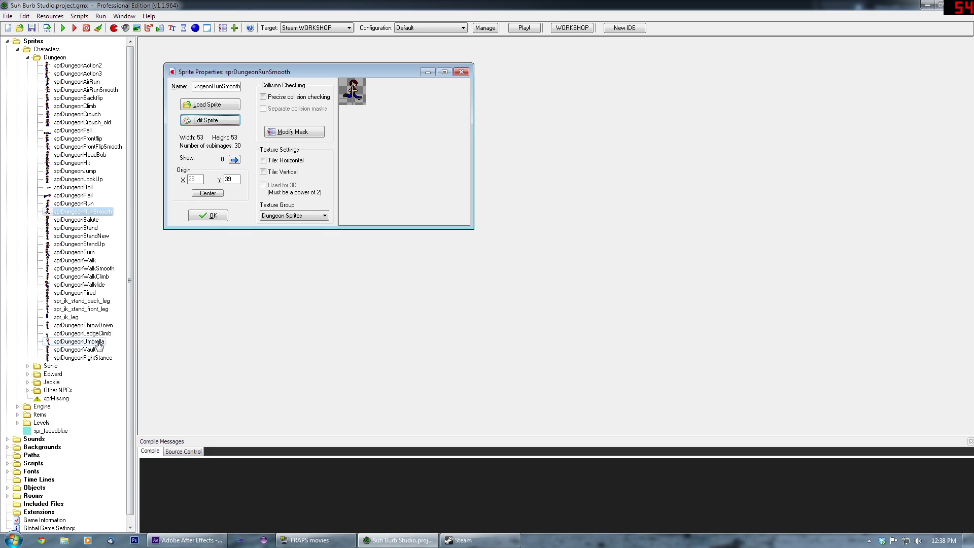
# - Inspect sprDungeonVault's 216 frames, close all sprite dialogs, and switch to After Effects
pyautogui.doubleClick(74, 350)
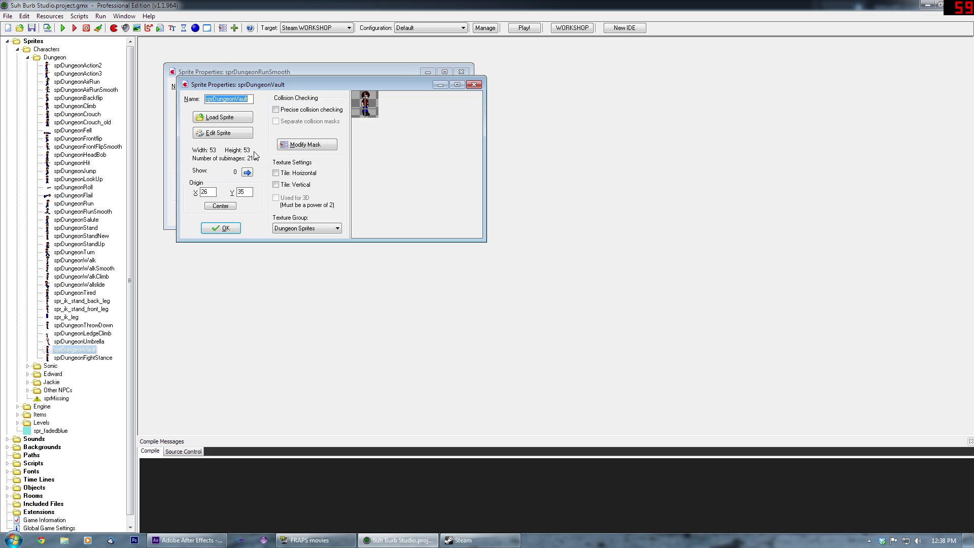
pyautogui.click(239, 133)
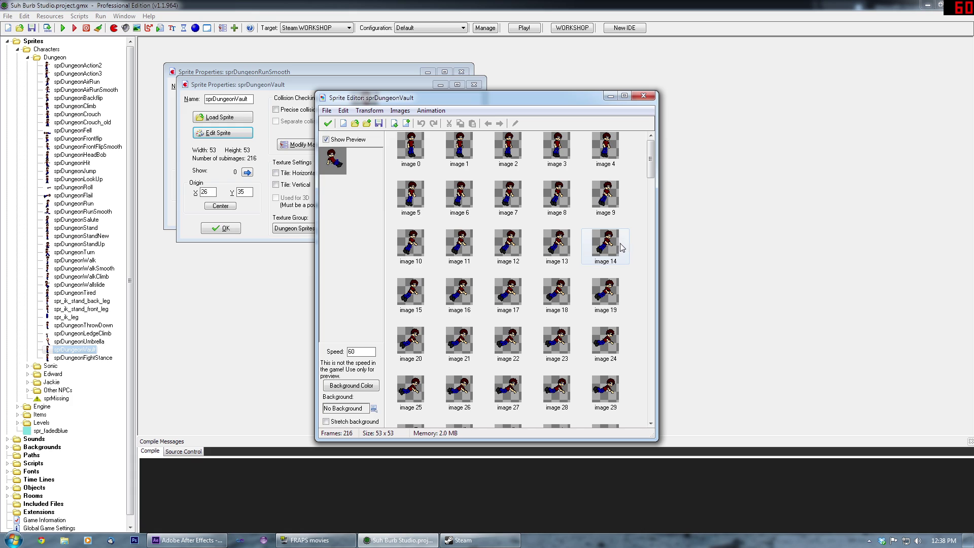
pyautogui.click(328, 125)
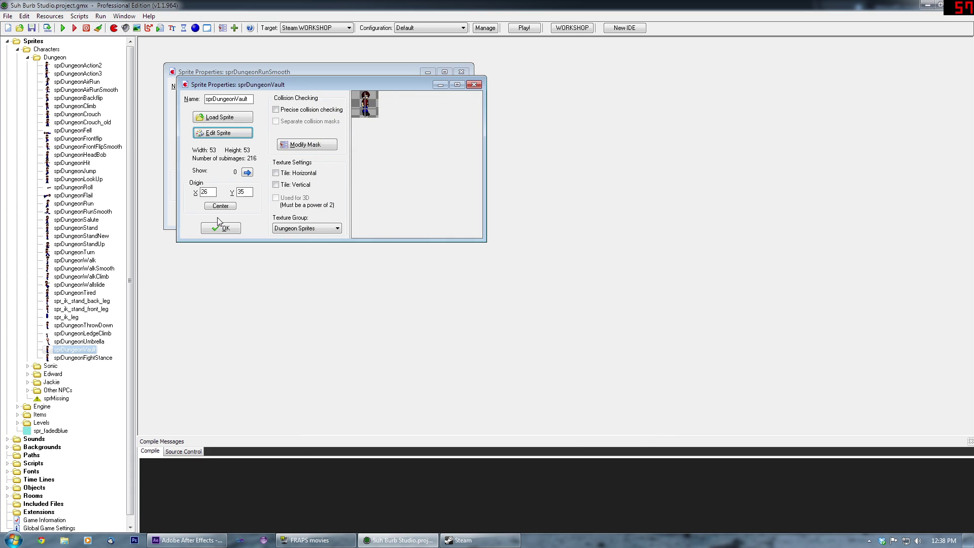
pyautogui.click(224, 230)
pyautogui.click(209, 216)
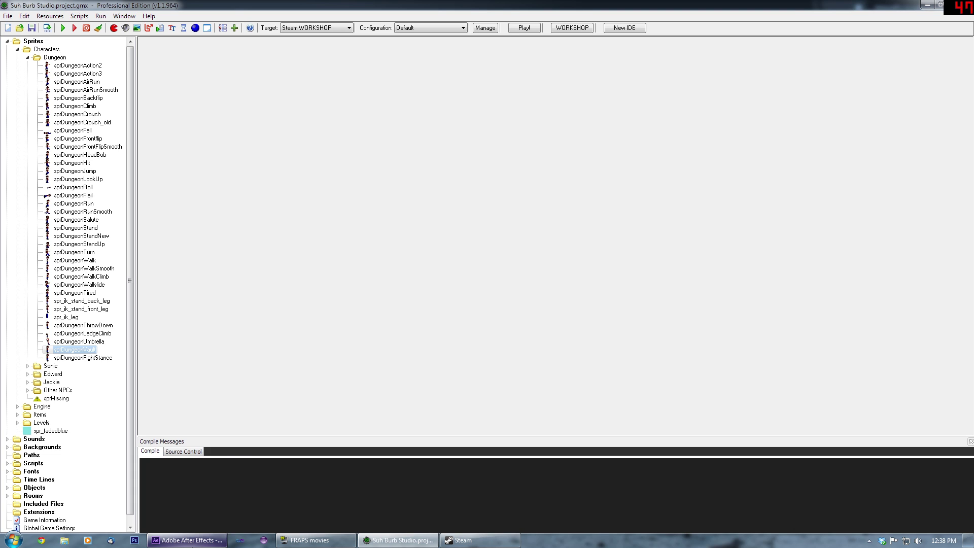
pyautogui.click(191, 541)
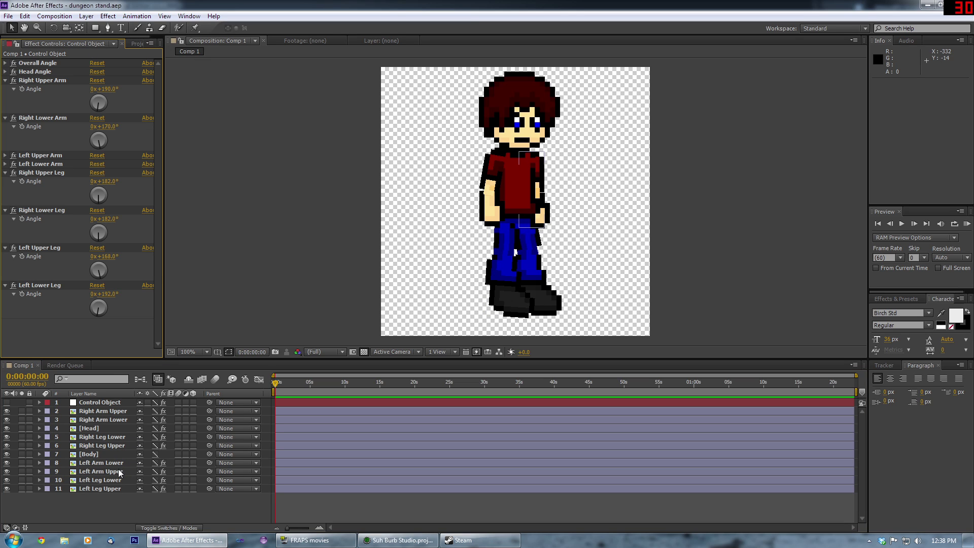
# - Solo Right Arm Lower, [Head], Right Leg Upper and [Body] in turn, then unsolo each
pyautogui.click(100, 412)
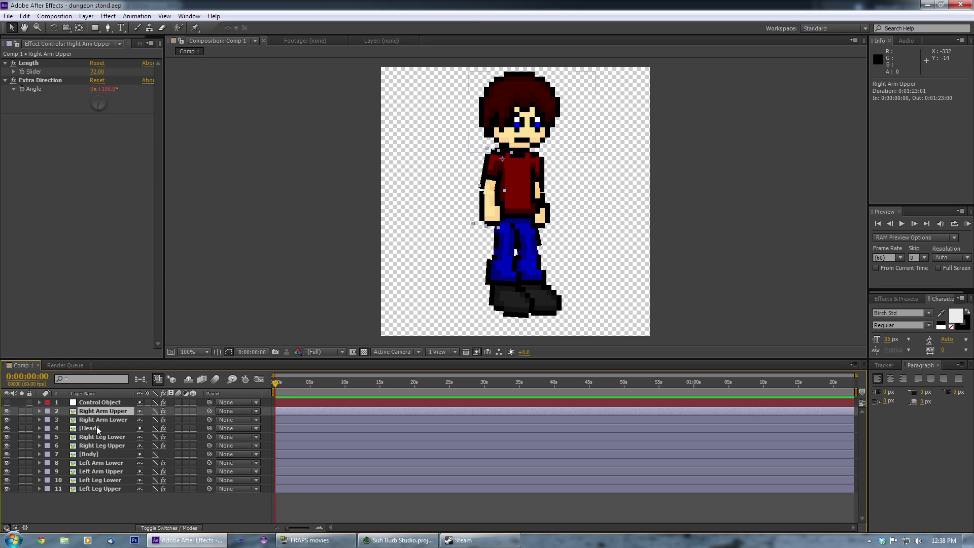
pyautogui.click(98, 429)
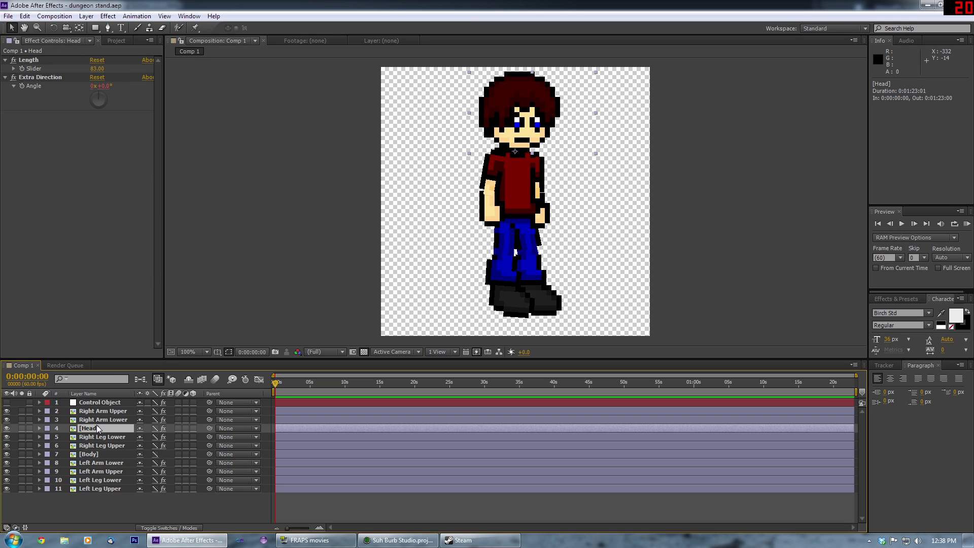
pyautogui.click(22, 419)
pyautogui.click(22, 419)
pyautogui.click(22, 428)
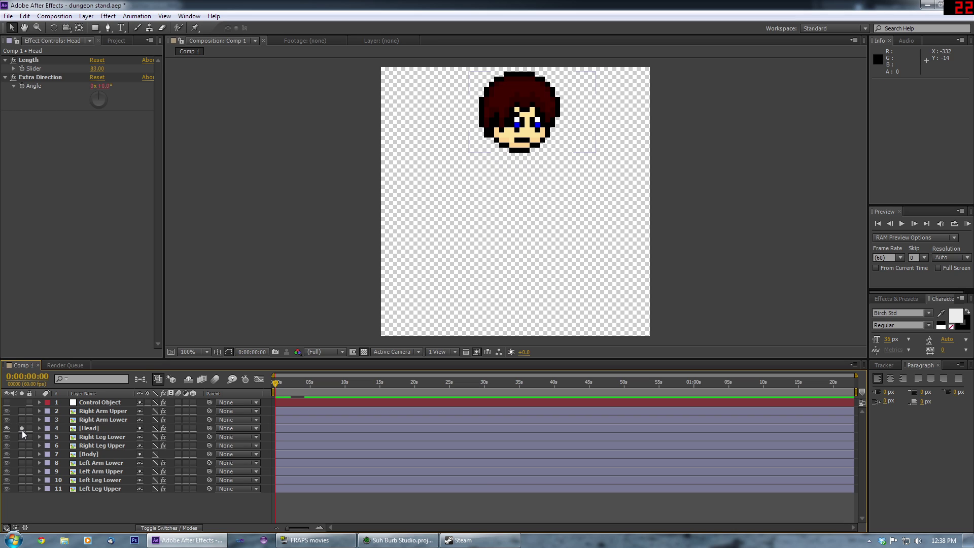
pyautogui.click(22, 432)
pyautogui.click(22, 445)
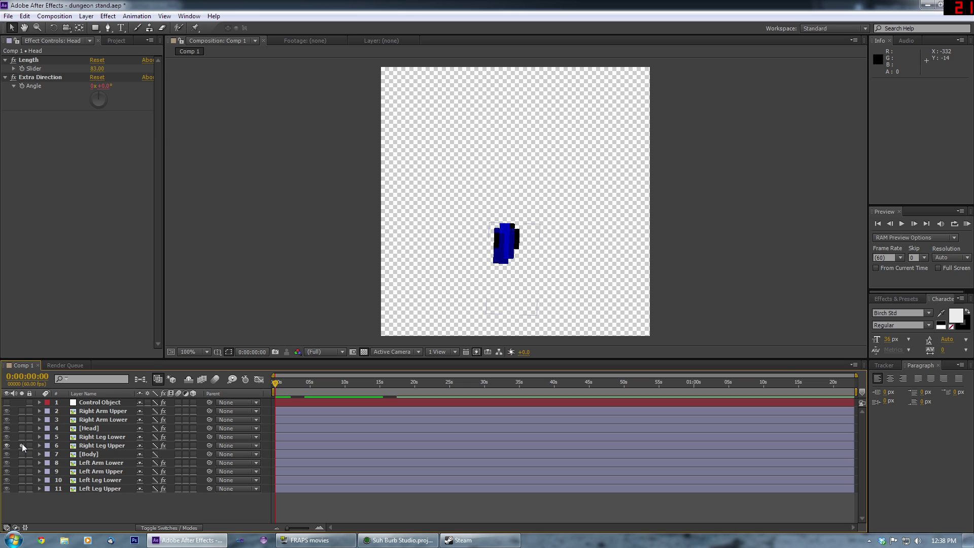
pyautogui.click(22, 446)
pyautogui.click(23, 454)
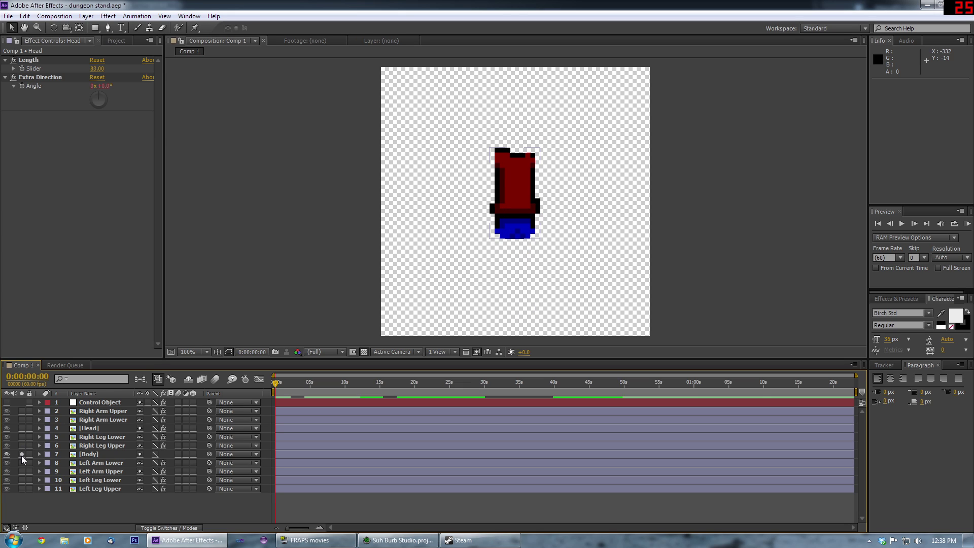
pyautogui.click(22, 454)
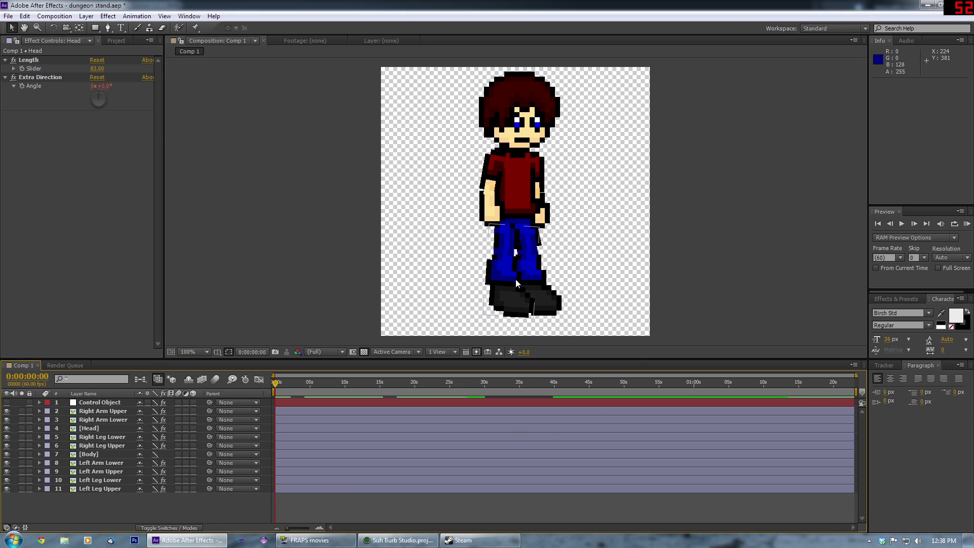
# - Show Right Arm Upper's 1000% Scale value
pyautogui.click(485, 190)
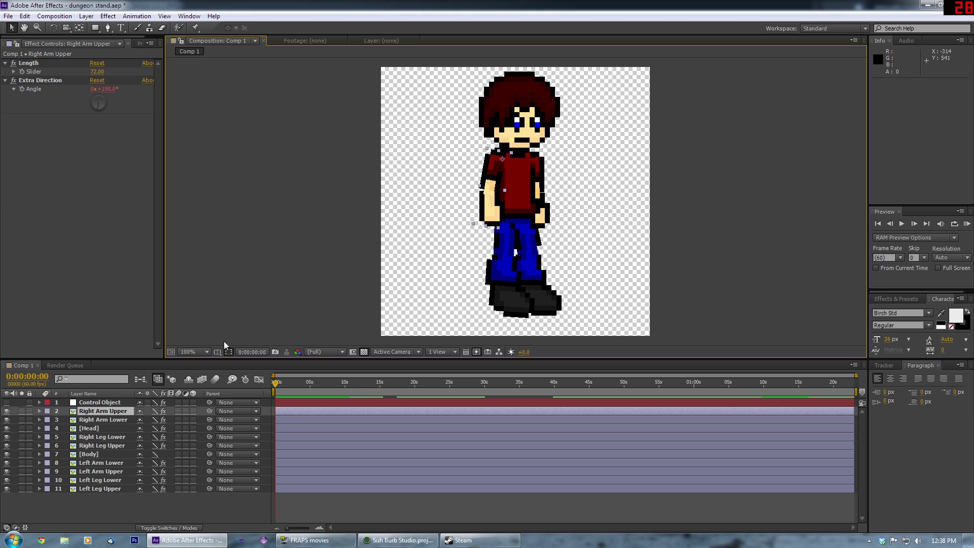
pyautogui.press('s')
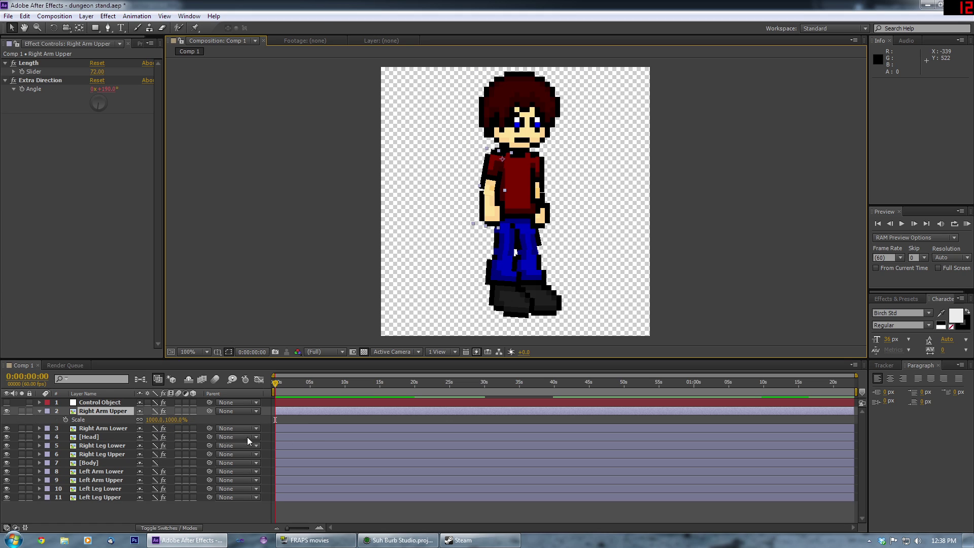
pyautogui.click(454, 178)
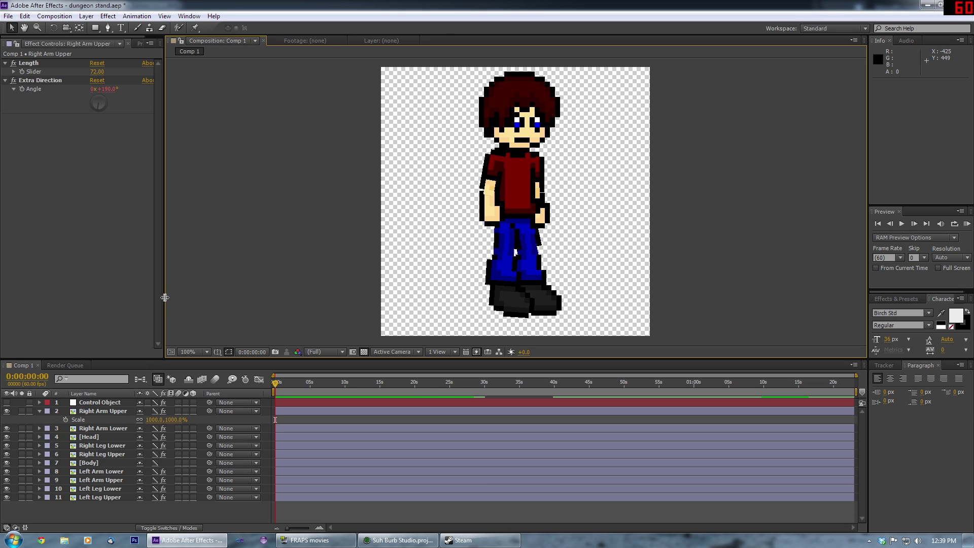
# - Hide Scale, collapse all Control Object angle effects, and expand only Head Angle
pyautogui.click(39, 411)
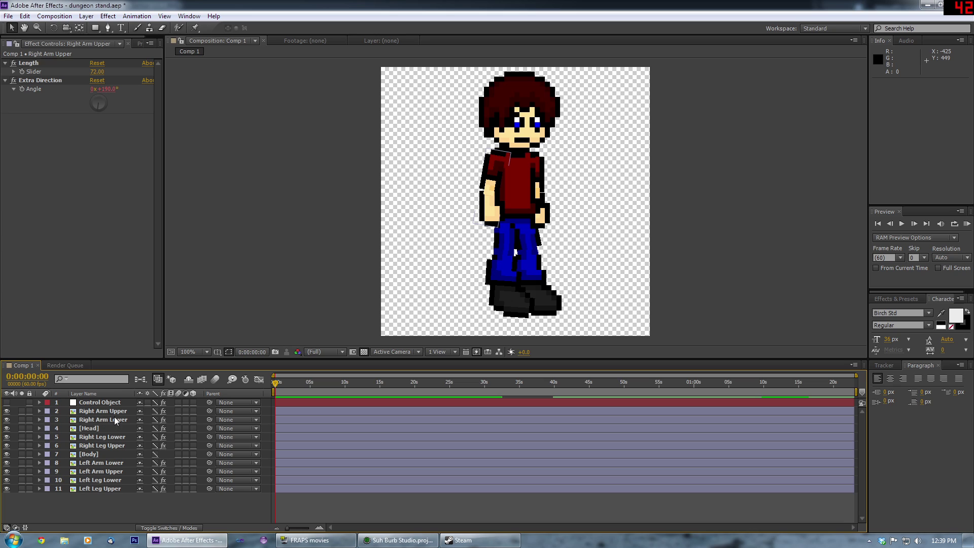
pyautogui.click(99, 402)
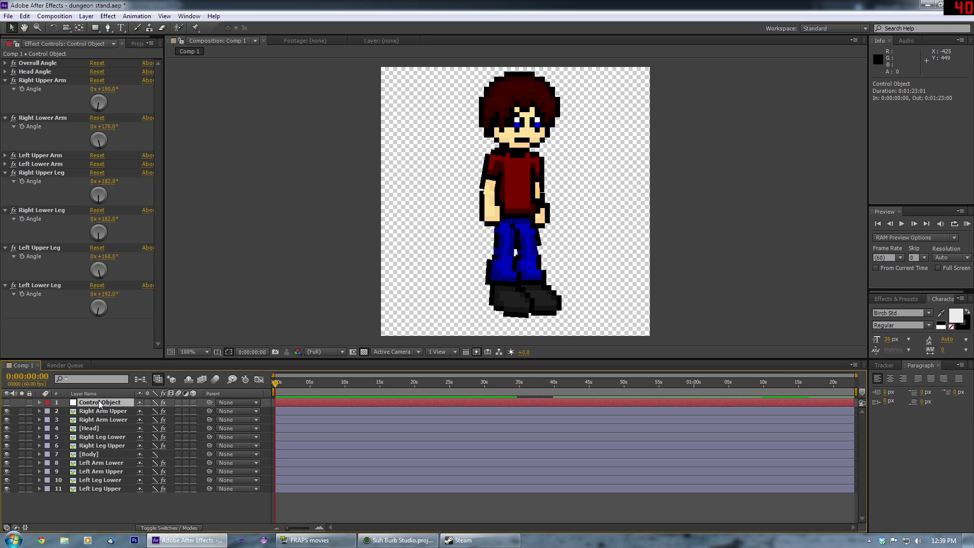
pyautogui.click(42, 340)
pyautogui.hotkey('ctrl', 'a')
pyautogui.hotkey('ctrl', '`')
pyautogui.click(34, 303)
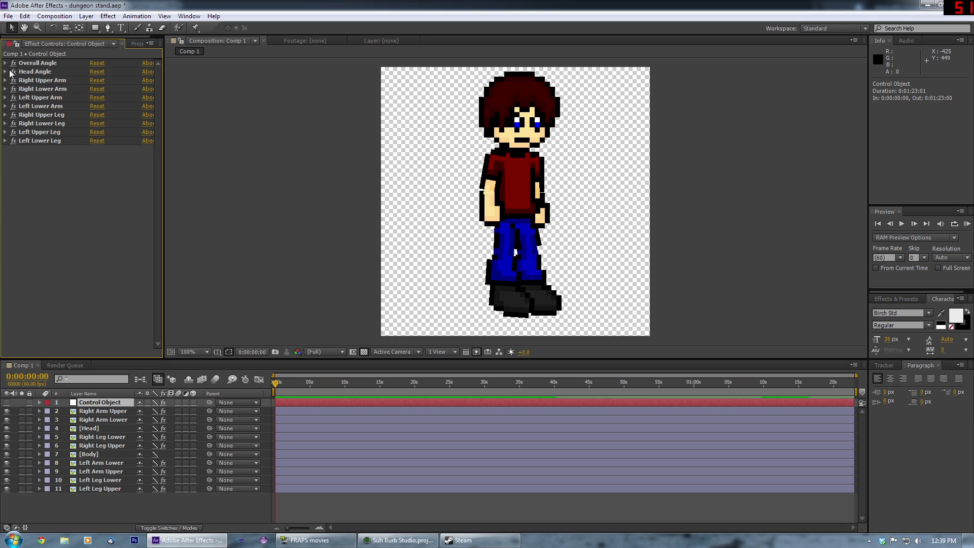
pyautogui.click(5, 72)
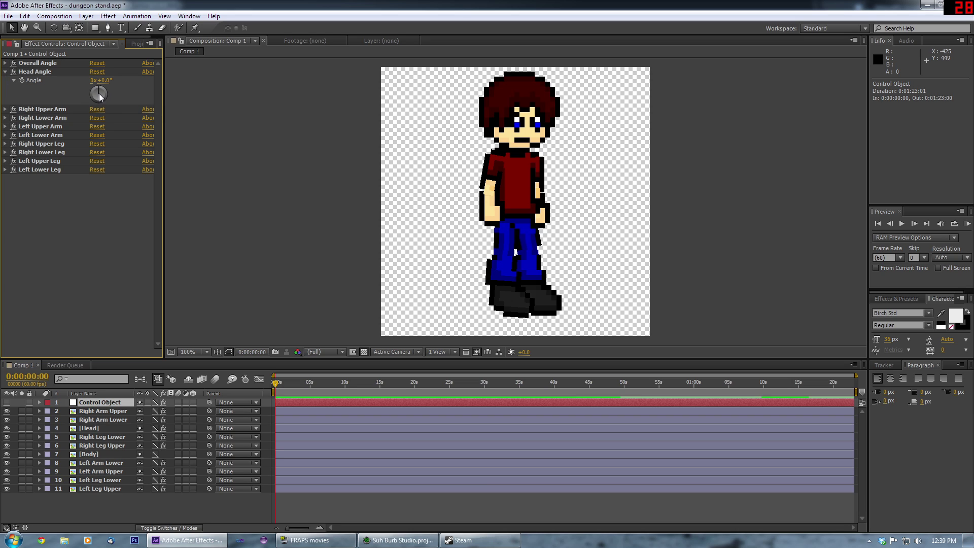
# - Reveal the [Head] Rotation expression adding Body's rotation to its Extra Direction angle
pyautogui.click(89, 428)
pyautogui.press('r')
pyautogui.click(56, 439)
pyautogui.write('thisComp.layer("Body").transform.rotation+effect("Extra Direction")("Angle")')
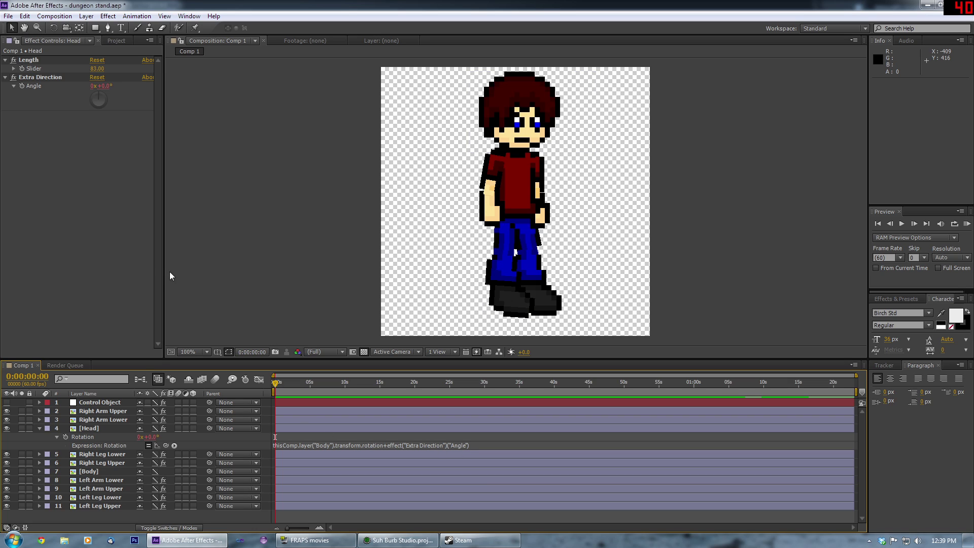
pyautogui.click(102, 145)
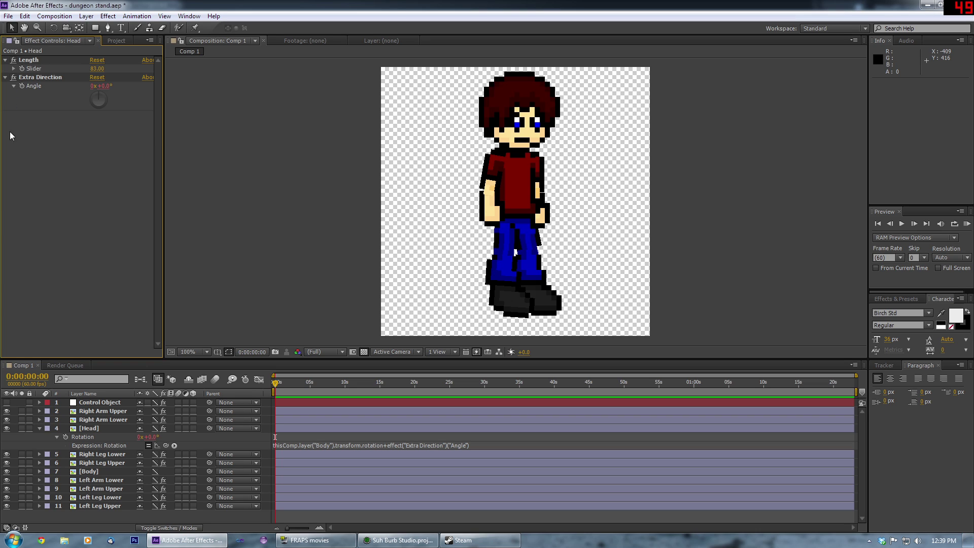
# - Pose the right arm with Right Upper Arm at 266° and Right Lower Arm at 113°
pyautogui.click(89, 402)
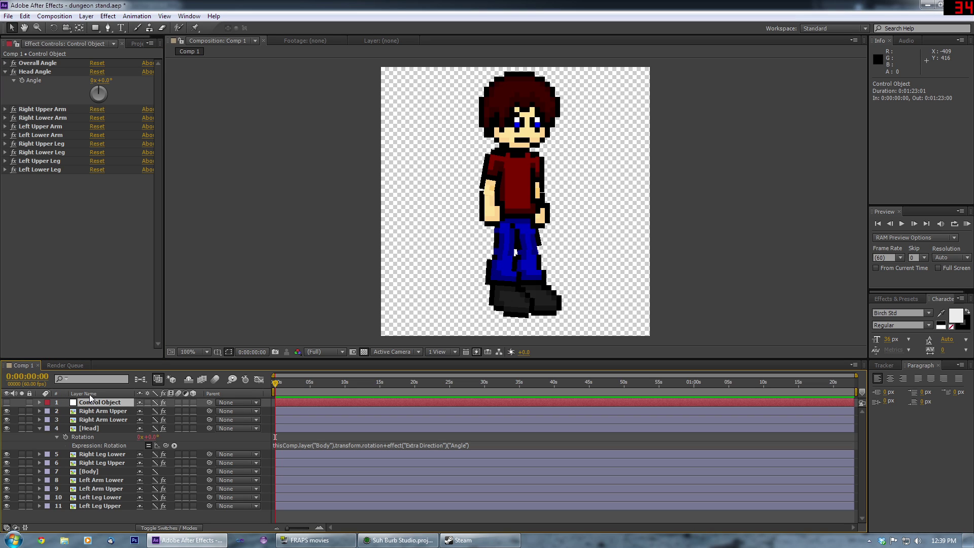
pyautogui.click(5, 109)
pyautogui.click(5, 146)
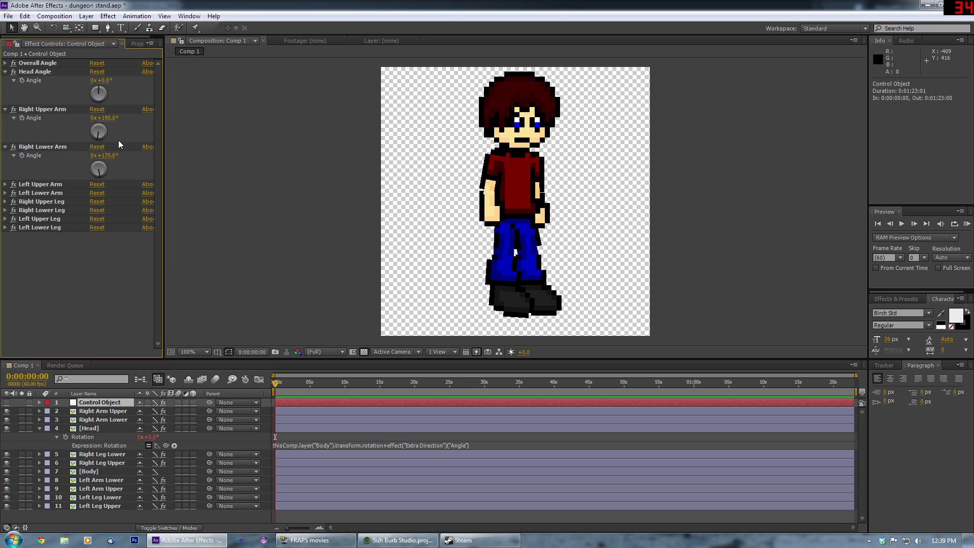
pyautogui.moveTo(100, 143)
pyautogui.mouseDown()
pyautogui.moveTo(108, 133)
pyautogui.moveTo(104, 142)
pyautogui.moveTo(89, 134)
pyautogui.mouseUp()
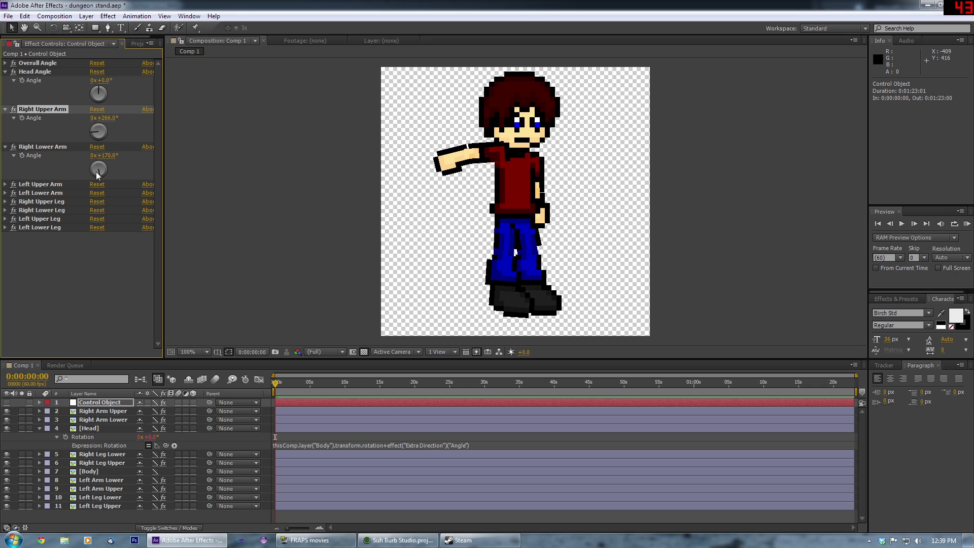
pyautogui.moveTo(100, 176); pyautogui.dragTo(109, 178)
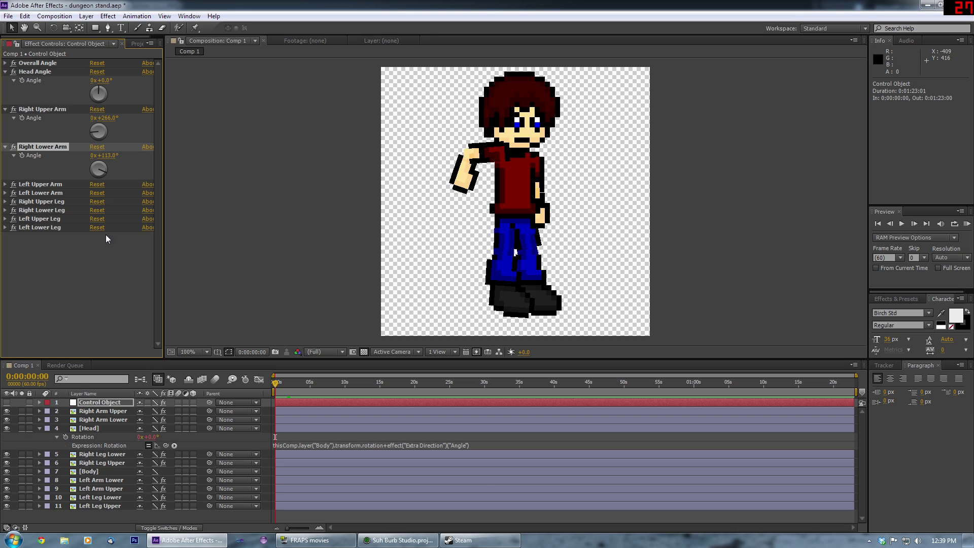
# - Expand Control Object's effects list in the timeline
pyautogui.press('r')
pyautogui.click(40, 403)
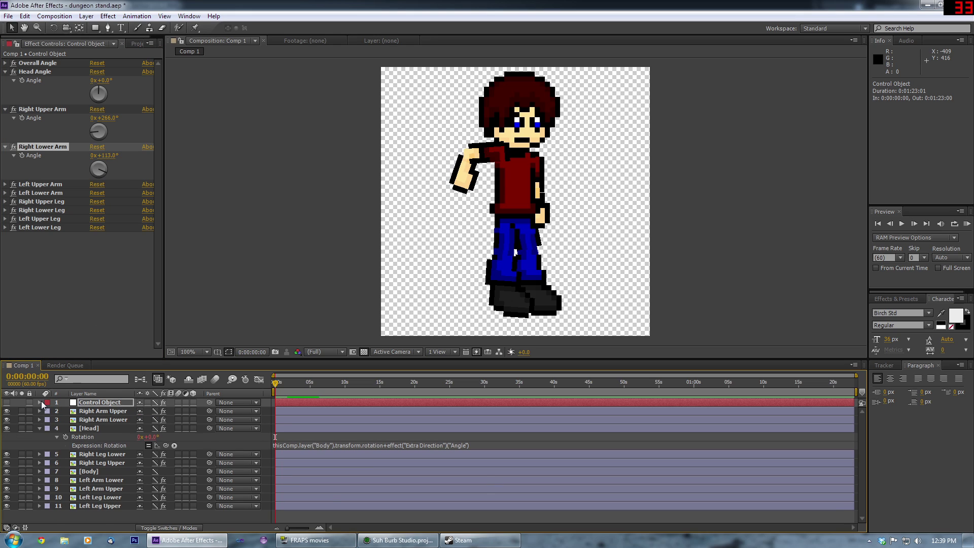
pyautogui.click(48, 412)
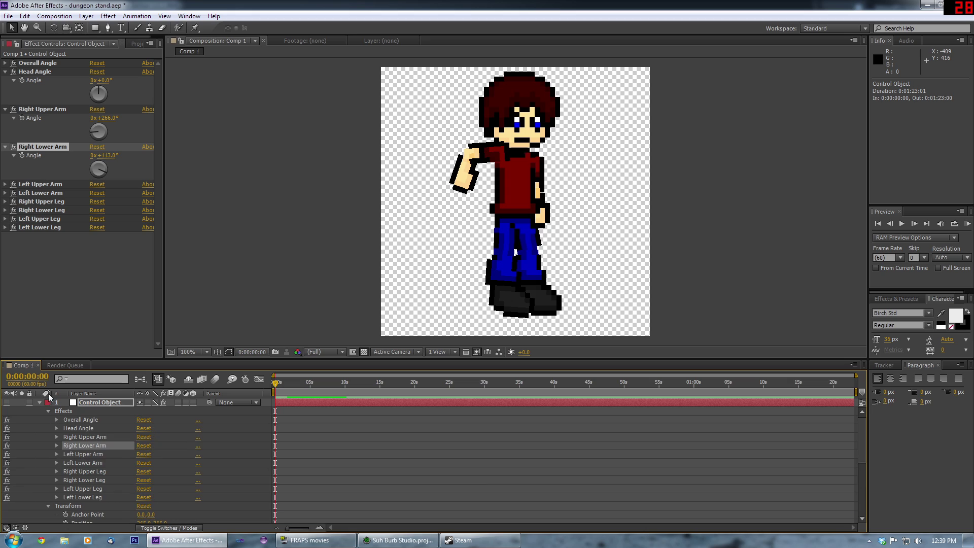
# - Keyframe both right arm angles at 0s, then lower them to 176° and 96° at 8:09
pyautogui.click(56, 438)
pyautogui.click(57, 454)
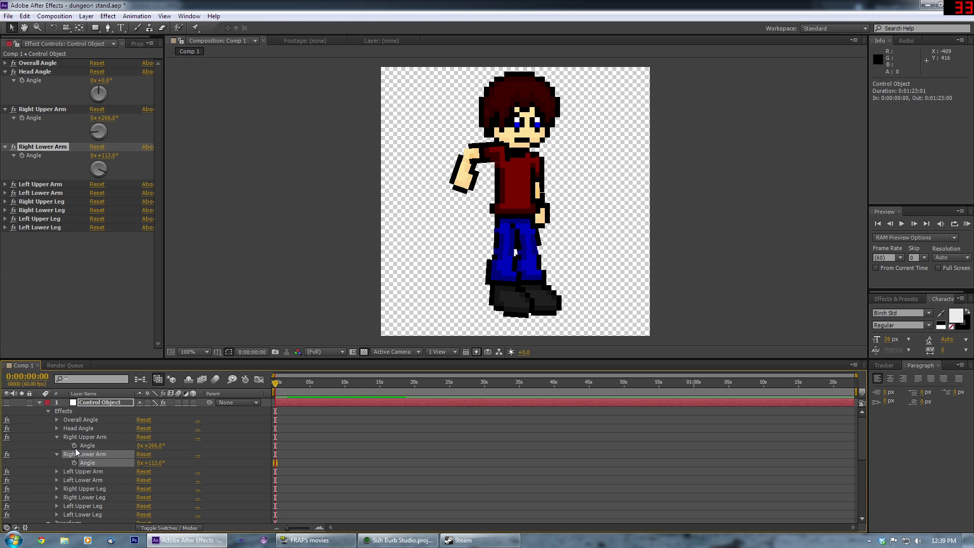
pyautogui.click(74, 463)
pyautogui.moveTo(278, 388); pyautogui.dragTo(332, 388)
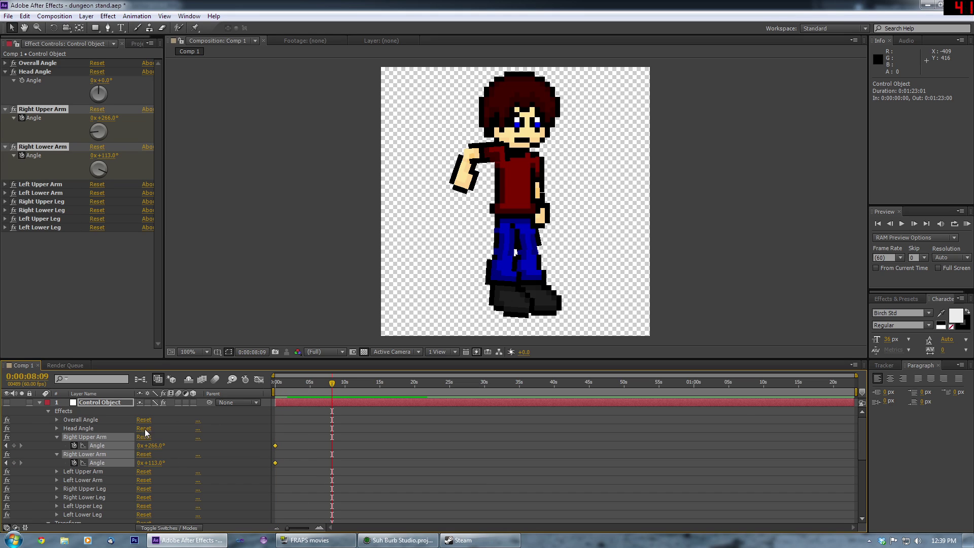
pyautogui.moveTo(152, 463); pyautogui.dragTo(196, 472)
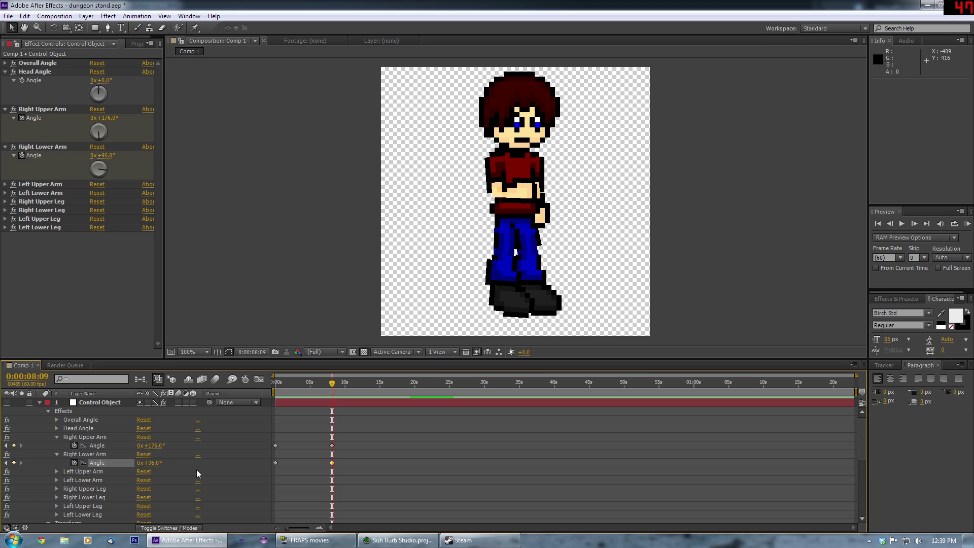
# - Apply Easy Ease to all the arm Angle keyframes
pyautogui.moveTo(353, 427); pyautogui.dragTo(268, 482)
pyautogui.rightClick(275, 463)
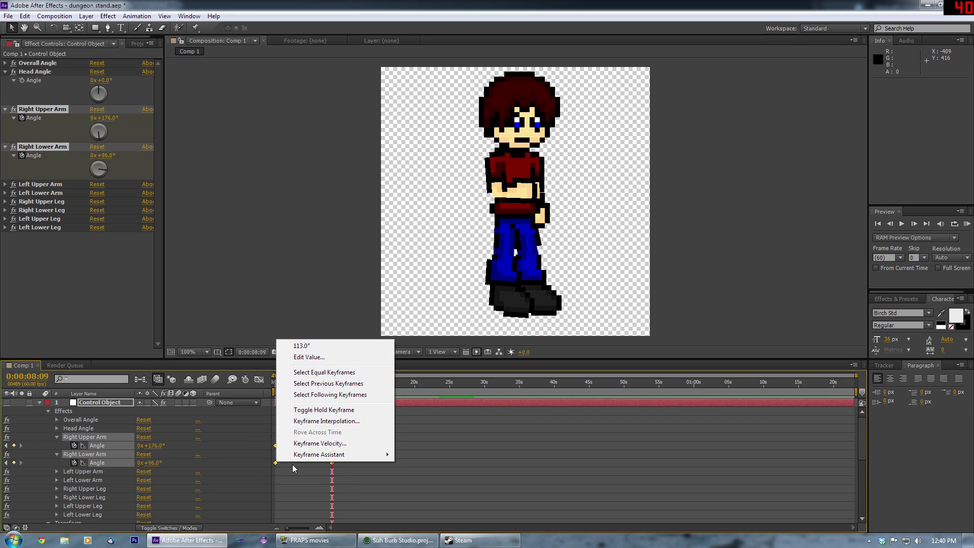
pyautogui.moveTo(341, 453)
pyautogui.click(152, 388)
pyautogui.moveTo(332, 383)
pyautogui.mouseDown()
pyautogui.moveTo(277, 385)
pyautogui.moveTo(339, 395)
pyautogui.moveTo(330, 384)
pyautogui.moveTo(320, 392)
pyautogui.mouseUp()
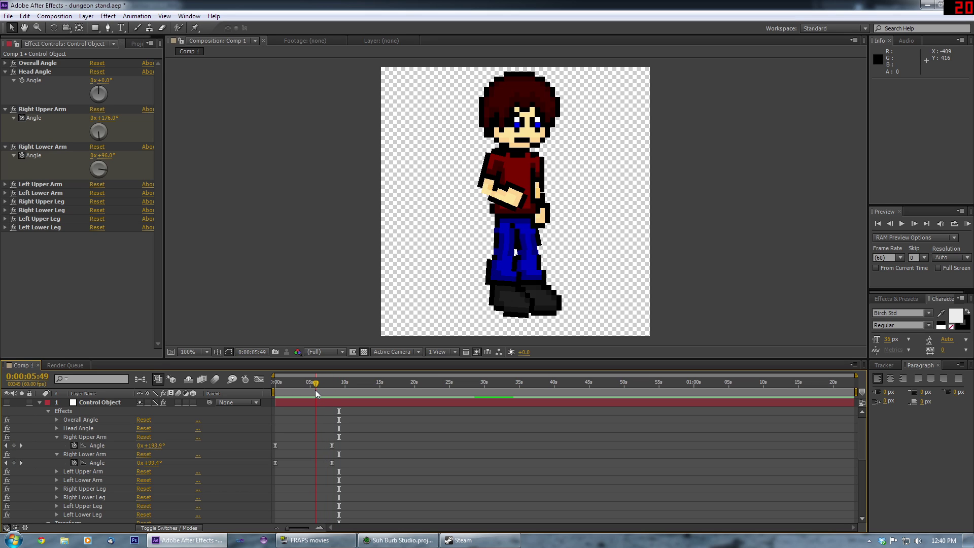
# - Scrub and step through the timeline to preview the arm folding in front by 8 seconds
pyautogui.moveTo(315, 392); pyautogui.dragTo(280, 397)
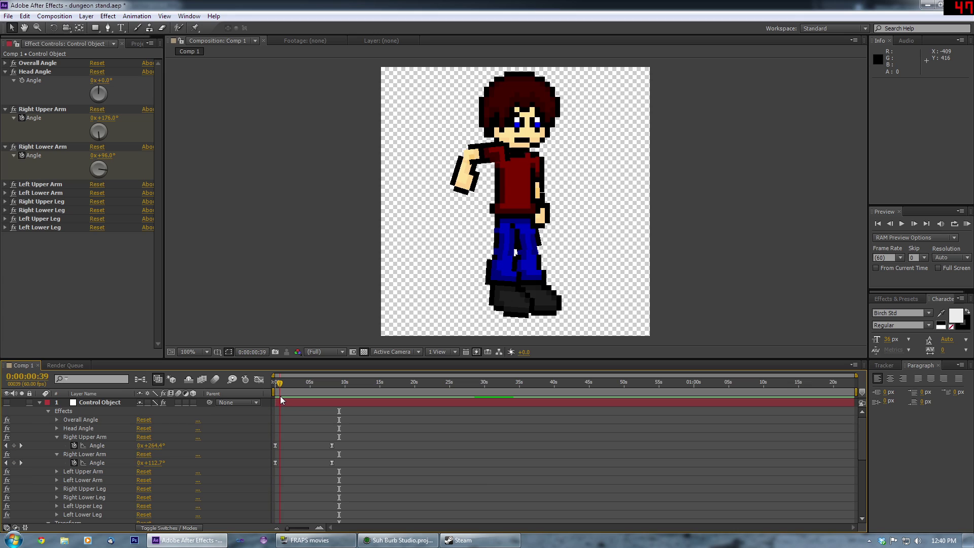
pyautogui.click(280, 396)
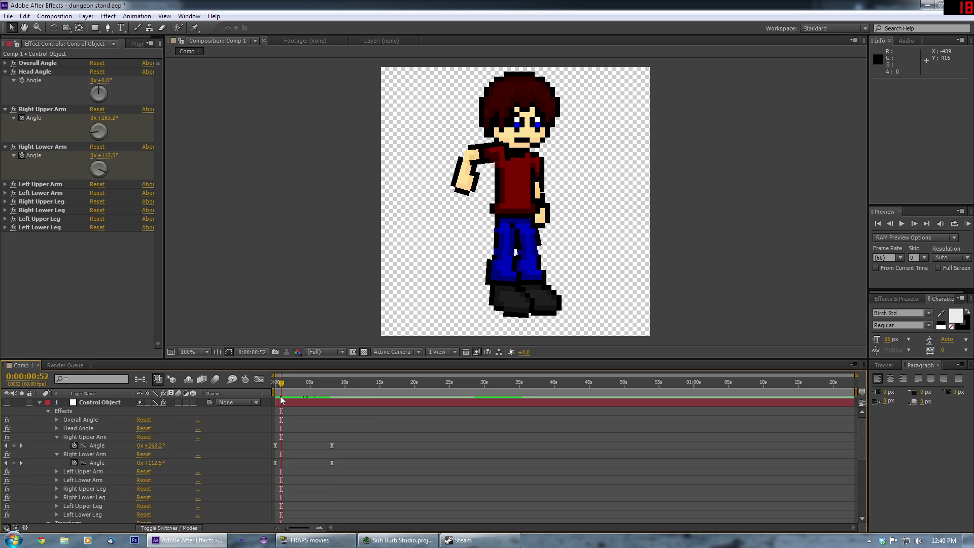
pyautogui.press('pagedown')
pyautogui.press('pagedown')
pyautogui.press('pagedown')
pyautogui.press('pagedown')
pyautogui.press('pagedown')
pyautogui.press('pagedown')
pyautogui.press('pagedown')
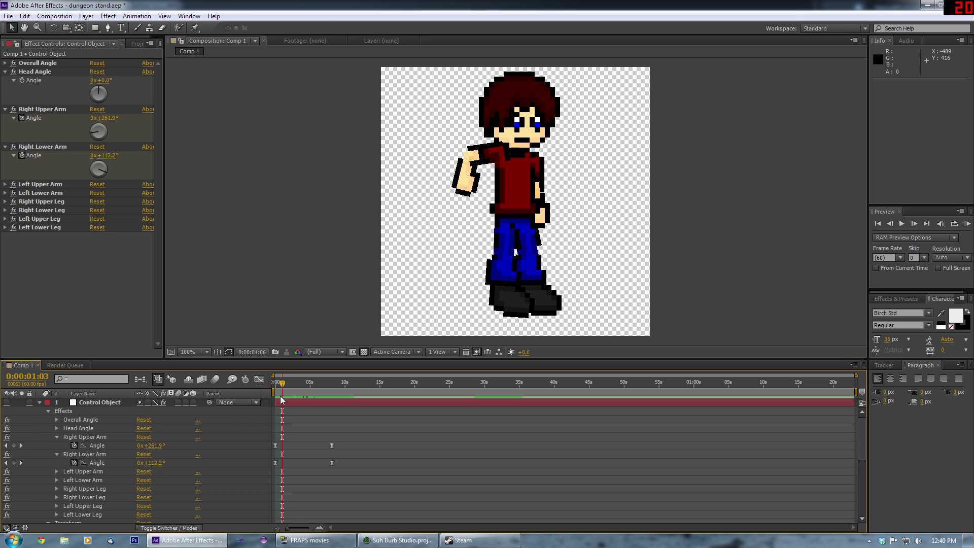
pyautogui.press('pagedown')
pyautogui.press('pagedown')
pyautogui.press('pagedown')
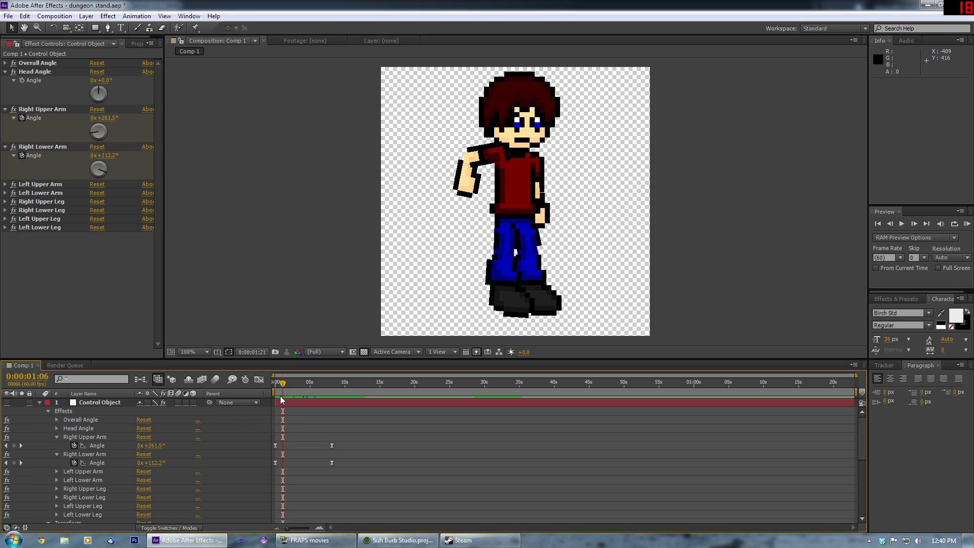
pyautogui.press('pagedown')
pyautogui.press('pagedown')
pyautogui.press('pagedown')
pyautogui.press('pagedown')
pyautogui.press('pagedown')
pyautogui.press('pagedown')
pyautogui.press('pagedown')
pyautogui.press('pagedown')
pyautogui.press('pagedown')
pyautogui.press('pagedown')
pyautogui.press('pagedown')
pyautogui.press('pagedown')
pyautogui.press('pagedown')
pyautogui.press('pagedown')
pyautogui.press('pagedown')
pyautogui.press('pagedown')
pyautogui.press('pagedown')
pyautogui.press('pagedown')
pyautogui.press('pagedown')
pyautogui.press('pagedown')
pyautogui.moveTo(286, 388); pyautogui.dragTo(331, 386)
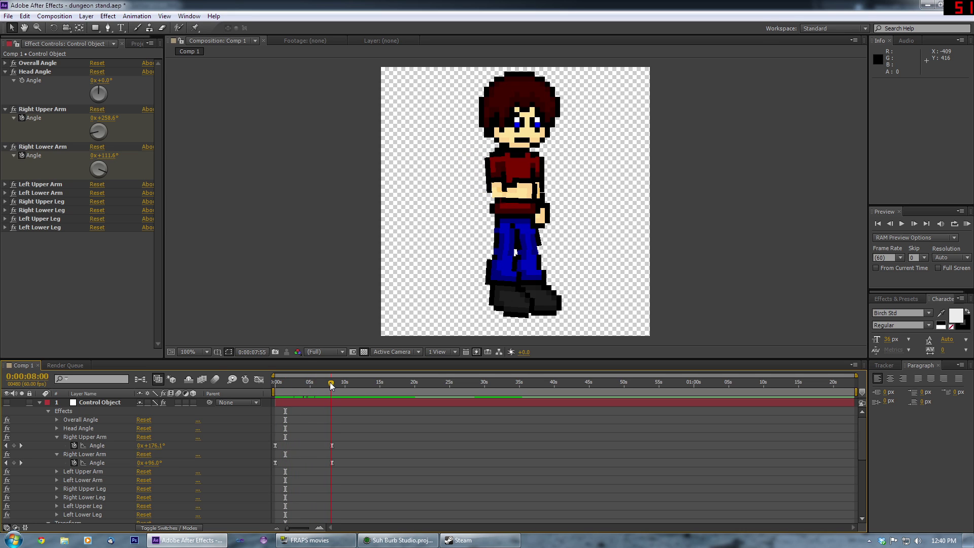
pyautogui.click(8, 17)
# - Open dungeon run.aep without saving, preview the run, and view its Render Queue PNG renders
pyautogui.moveTo(48, 54)
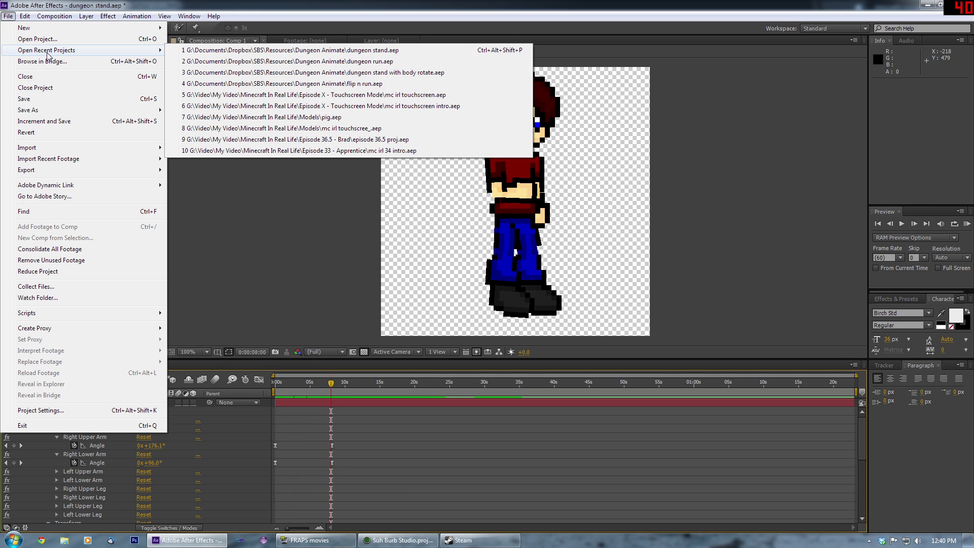
pyautogui.click(272, 62)
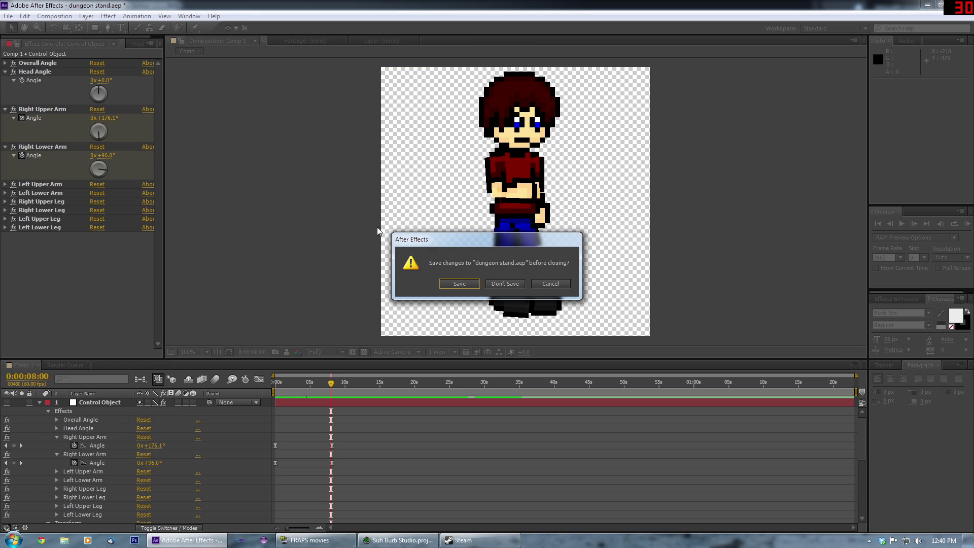
pyautogui.click(505, 283)
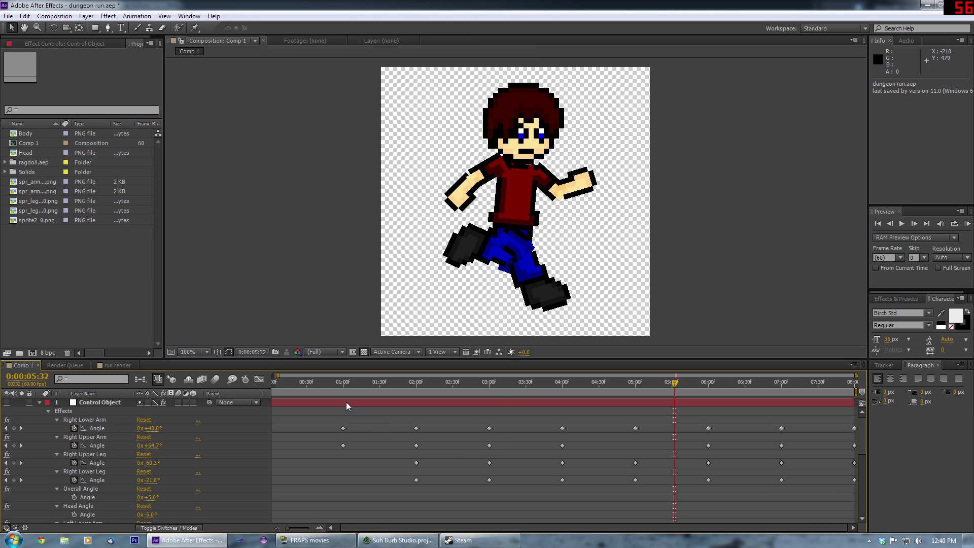
pyautogui.moveTo(309, 381); pyautogui.dragTo(836, 397)
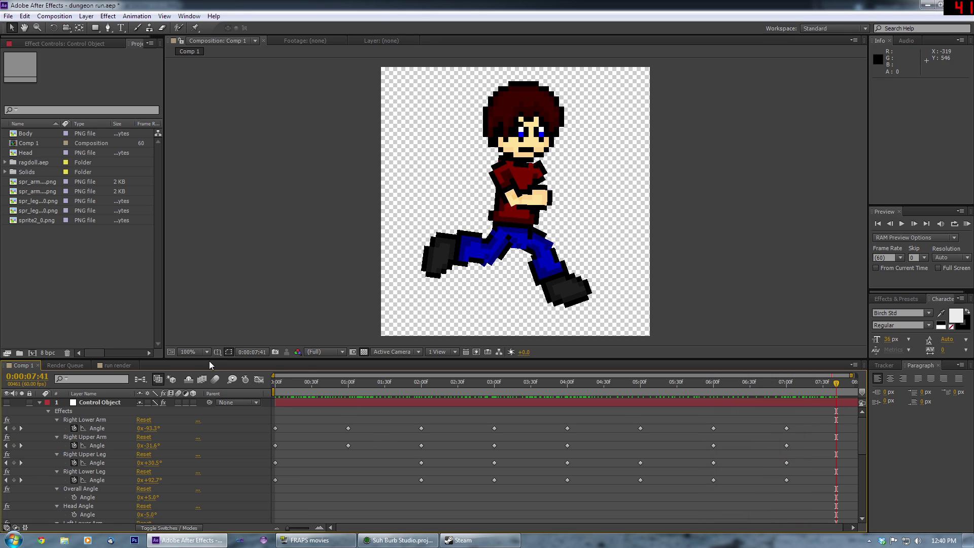
pyautogui.click(77, 363)
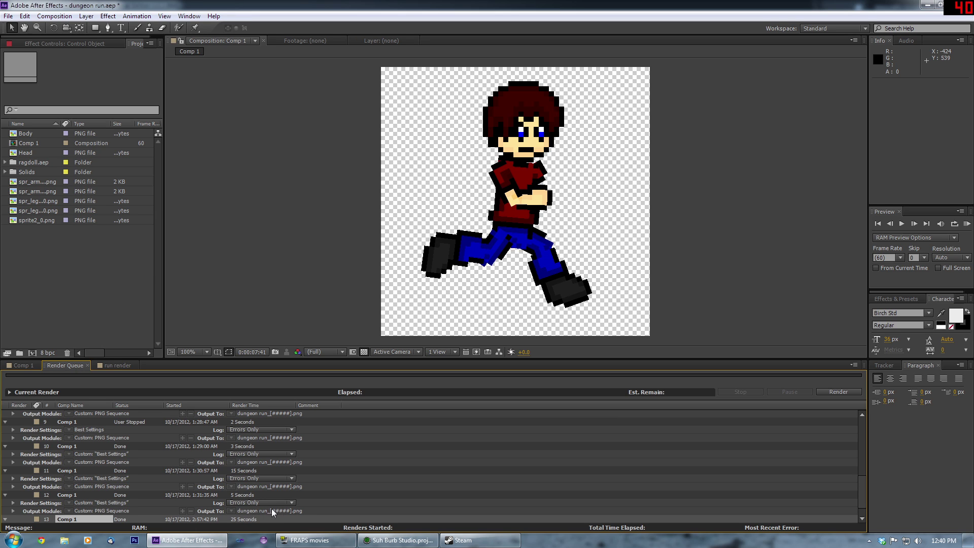
# - Browse to Dropbox > SBS > Resources > Dungeon Animate > dungeon renders > running animation and open a PNG
pyautogui.click(63, 542)
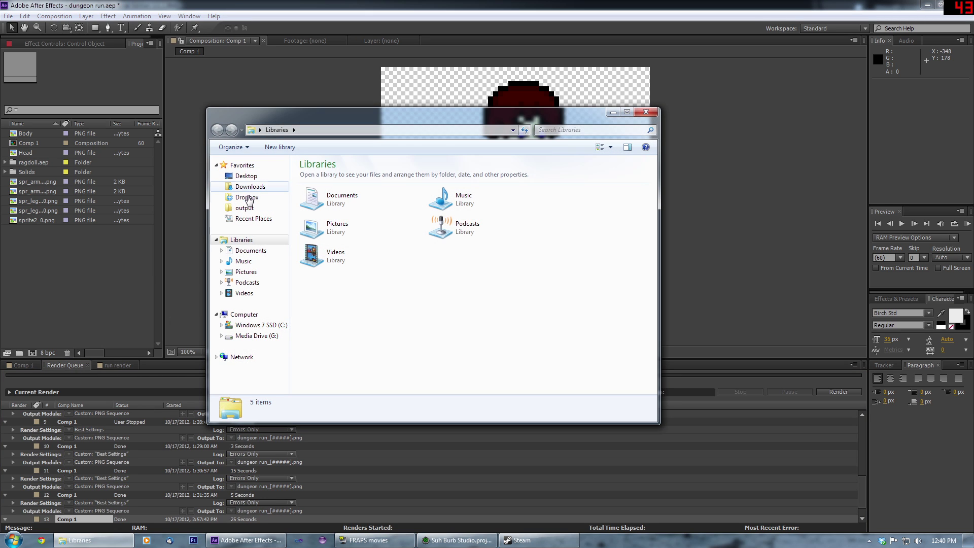
pyautogui.click(246, 197)
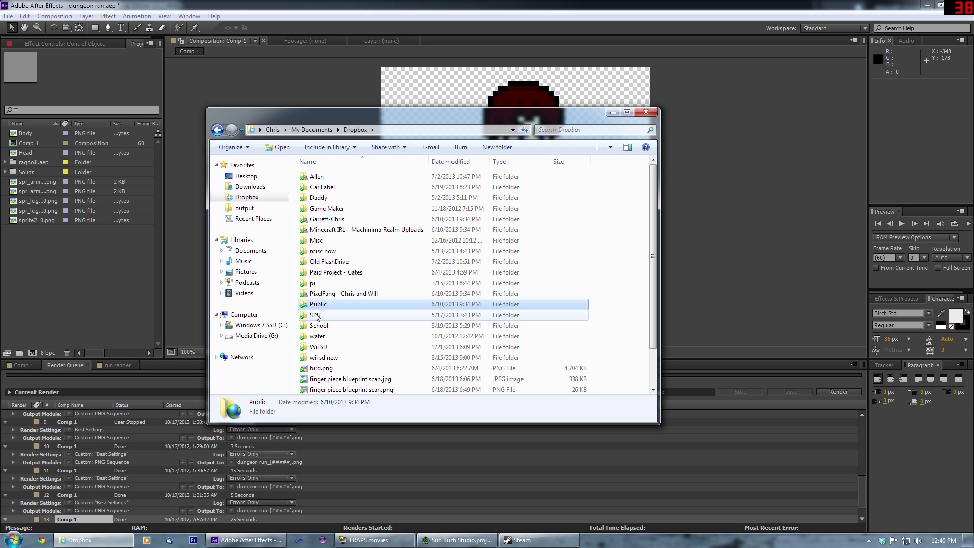
pyautogui.doubleClick(322, 315)
pyautogui.doubleClick(324, 261)
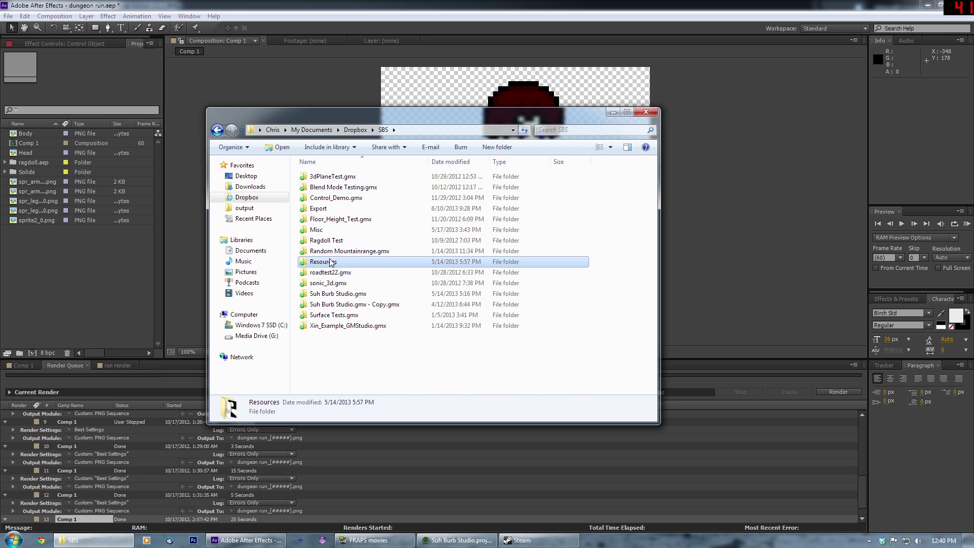
pyautogui.doubleClick(377, 187)
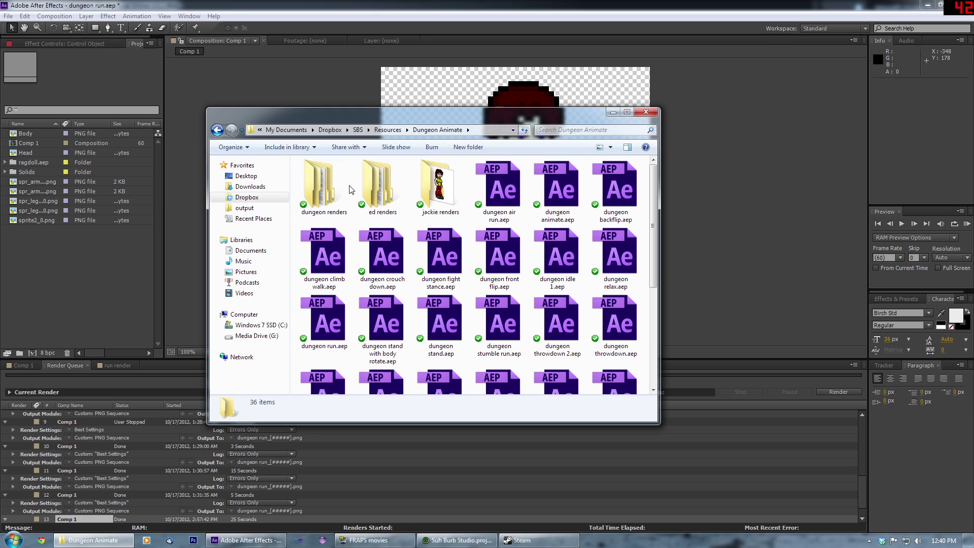
pyautogui.doubleClick(328, 187)
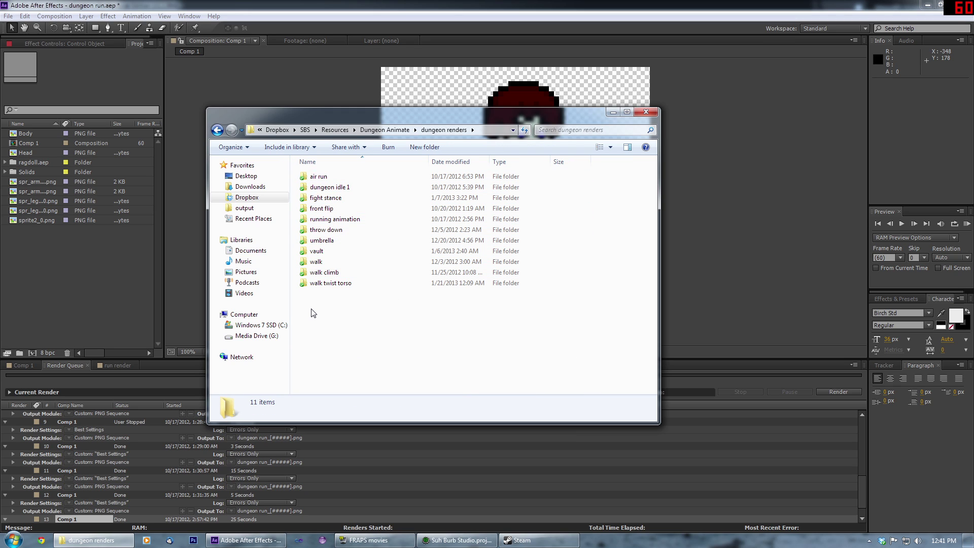
pyautogui.doubleClick(333, 219)
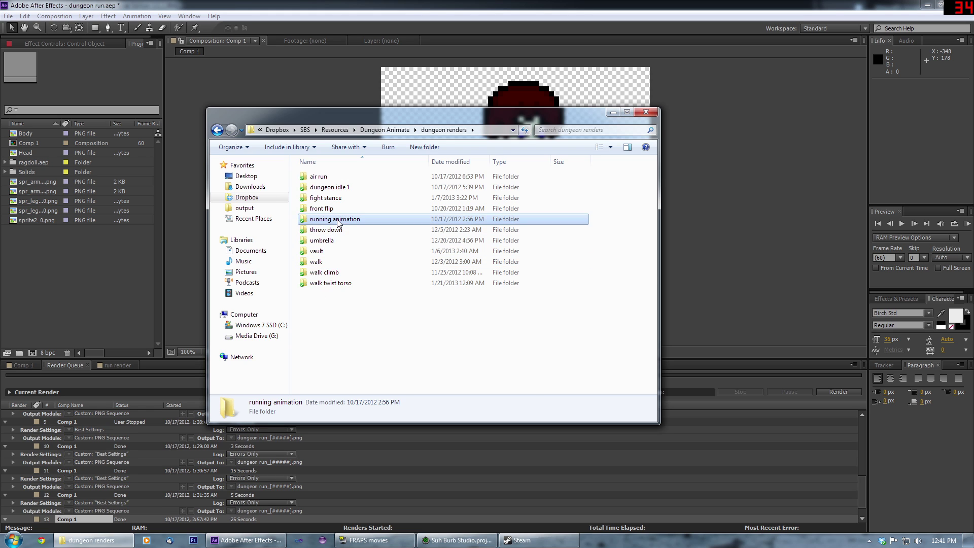
pyautogui.doubleClick(343, 185)
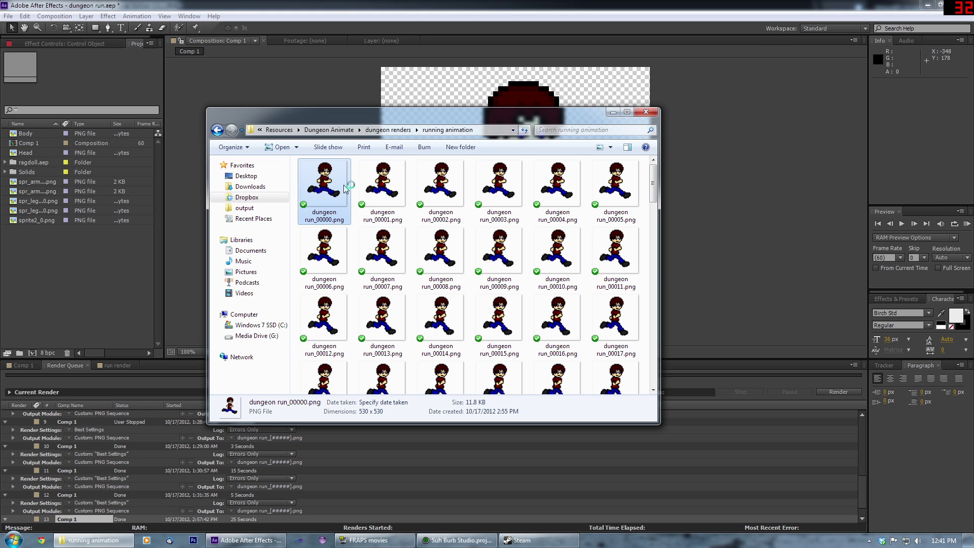
# - Step through the rendered dungeon run PNG frames to check the run cycle
pyautogui.press('Right')
pyautogui.press('Right')
pyautogui.press('Right')
pyautogui.press('Right')
pyautogui.press('Right')
pyautogui.press('Right')
pyautogui.press('Right')
pyautogui.press('Right')
pyautogui.press('Right')
pyautogui.press('Right')
pyautogui.press('Right')
pyautogui.press('Right')
pyautogui.press('Right')
pyautogui.press('Right')
pyautogui.press('Right')
pyautogui.press('Right')
pyautogui.press('Right')
pyautogui.press('Right')
pyautogui.press('Right')
pyautogui.press('Right')
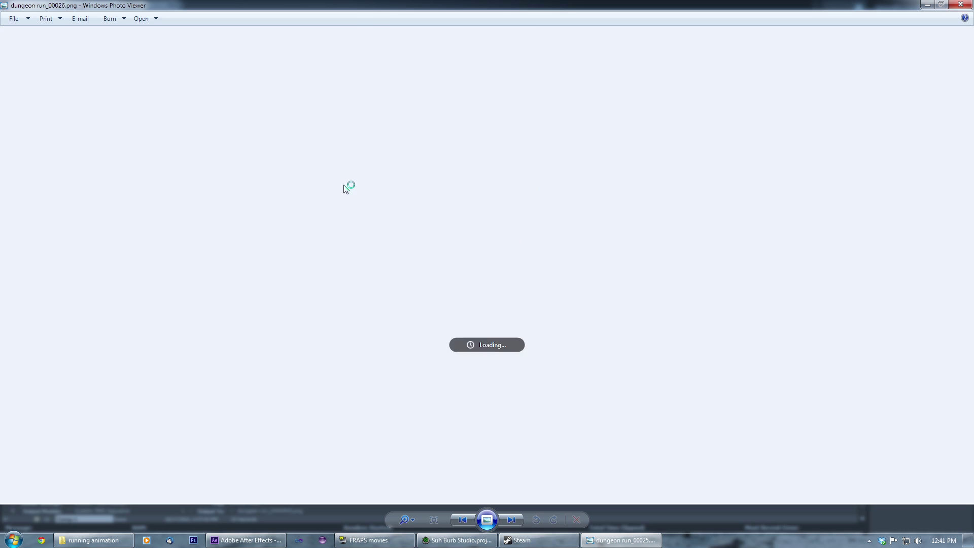
pyautogui.press('Right')
pyautogui.press('Right')
pyautogui.press('Right')
pyautogui.press('Right')
pyautogui.press('Right')
pyautogui.press('Right')
pyautogui.press('Right')
pyautogui.press('Right')
pyautogui.press('Right')
pyautogui.press('Right')
pyautogui.press('Right')
pyautogui.press('Right')
pyautogui.press('Right')
pyautogui.press('Right')
pyautogui.press('Right')
pyautogui.press('Right')
pyautogui.press('Right')
pyautogui.press('Right')
pyautogui.press('Right')
pyautogui.press('Right')
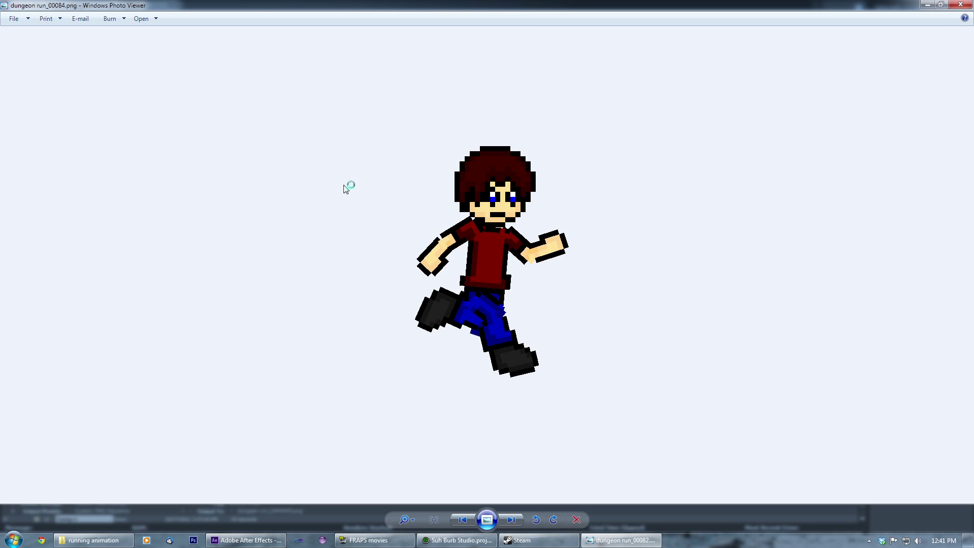
pyautogui.press('Right')
pyautogui.press('Right')
pyautogui.press('Right')
pyautogui.press('Right')
pyautogui.press('Right')
pyautogui.press('Right')
pyautogui.press('Right')
pyautogui.press('Right')
pyautogui.press('Right')
pyautogui.press('Right')
pyautogui.press('Right')
pyautogui.press('Right')
pyautogui.press('Right')
pyautogui.press('Right')
pyautogui.press('Right')
pyautogui.press('Right')
pyautogui.press('Right')
pyautogui.press('Right')
pyautogui.press('Right')
pyautogui.press('Right')
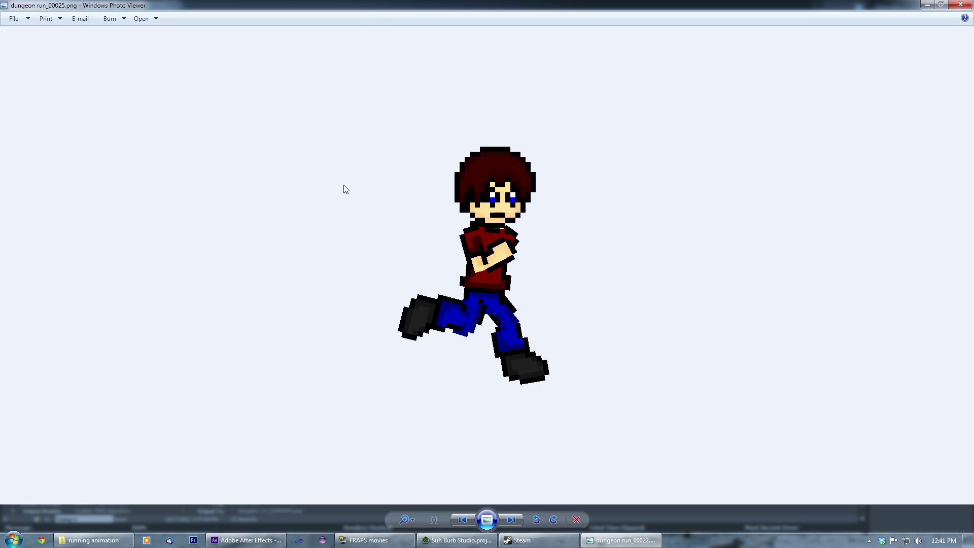
pyautogui.press('Right')
pyautogui.press('Right')
pyautogui.press('Right')
pyautogui.press('Right')
pyautogui.press('Right')
pyautogui.press('Right')
pyautogui.press('Right')
pyautogui.press('Right')
pyautogui.press('Right')
pyautogui.press('Right')
pyautogui.press('Right')
pyautogui.press('Right')
pyautogui.press('Right')
pyautogui.press('Right')
pyautogui.press('Right')
pyautogui.press('Right')
pyautogui.press('Right')
pyautogui.press('Right')
pyautogui.press('Right')
pyautogui.press('Right')
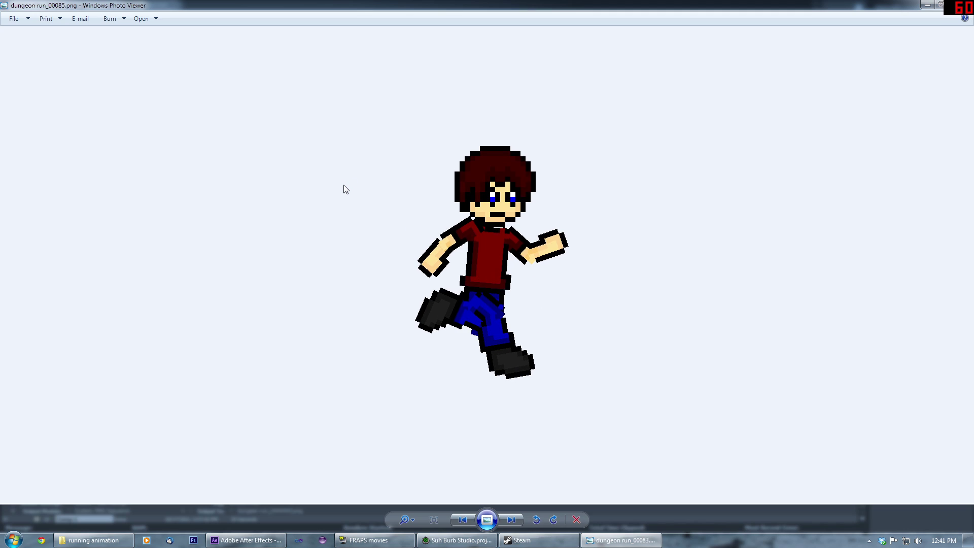
pyautogui.press('Right')
pyautogui.press('Right')
pyautogui.press('Right')
pyautogui.press('Right')
pyautogui.press('Right')
pyautogui.press('Right')
pyautogui.press('Right')
pyautogui.press('Right')
pyautogui.press('Right')
pyautogui.press('Right')
pyautogui.press('Right')
pyautogui.press('Right')
pyautogui.press('Right')
pyautogui.press('Right')
pyautogui.press('Right')
pyautogui.press('Right')
pyautogui.press('Right')
pyautogui.press('Right')
pyautogui.press('Right')
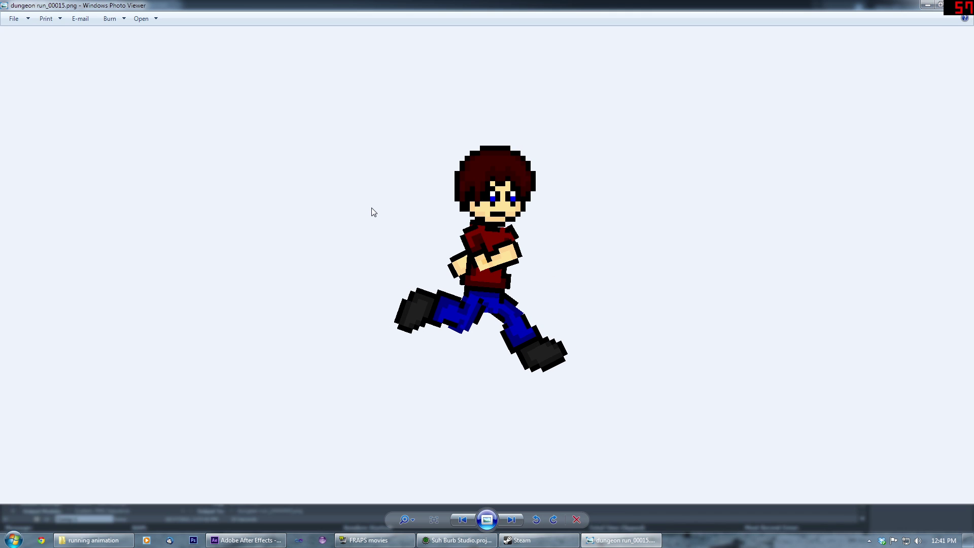
pyautogui.press('Right')
pyautogui.press('Right')
pyautogui.press('Right')
pyautogui.press('Right')
pyautogui.press('Right')
pyautogui.press('Right')
pyautogui.press('Right')
pyautogui.press('Right')
pyautogui.press('Right')
pyautogui.press('Right')
pyautogui.press('Right')
pyautogui.press('Right')
pyautogui.press('Right')
pyautogui.press('Right')
pyautogui.press('Right')
pyautogui.press('Right')
pyautogui.press('Right')
pyautogui.press('Right')
pyautogui.press('Right')
pyautogui.press('Right')
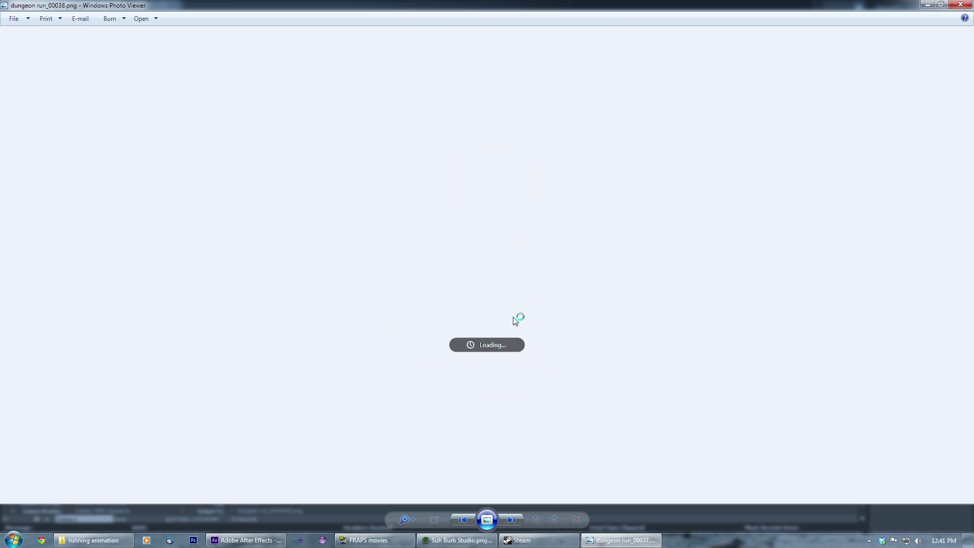
pyautogui.press('Right')
pyautogui.press('Right')
pyautogui.press('Right')
pyautogui.press('Right')
pyautogui.press('Right')
pyautogui.press('Right')
pyautogui.press('Right')
pyautogui.press('Right')
pyautogui.press('Right')
pyautogui.press('Right')
pyautogui.press('Right')
pyautogui.press('Right')
pyautogui.press('Right')
pyautogui.press('Right')
pyautogui.press('Right')
pyautogui.press('Right')
pyautogui.press('Right')
pyautogui.press('Right')
pyautogui.press('Right')
pyautogui.press('Right')
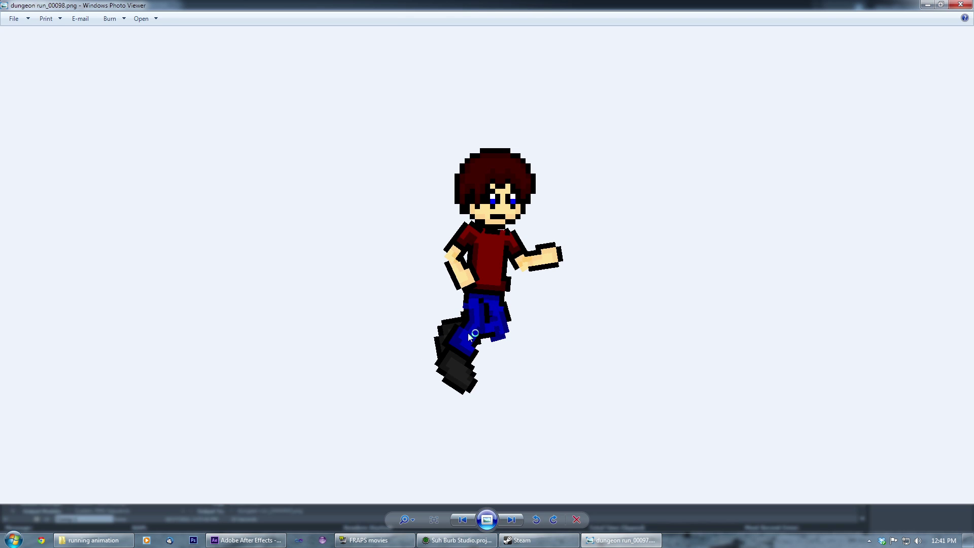
pyautogui.press('Right')
pyautogui.press('Right')
pyautogui.press('Right')
pyautogui.press('Right')
pyautogui.press('Right')
pyautogui.press('Right')
pyautogui.press('Right')
pyautogui.press('Right')
pyautogui.press('Right')
pyautogui.press('Right')
pyautogui.press('Right')
pyautogui.press('Right')
pyautogui.press('Right')
pyautogui.press('Right')
pyautogui.press('Right')
pyautogui.press('Right')
pyautogui.press('Right')
pyautogui.press('Right')
pyautogui.press('Right')
pyautogui.press('Right')
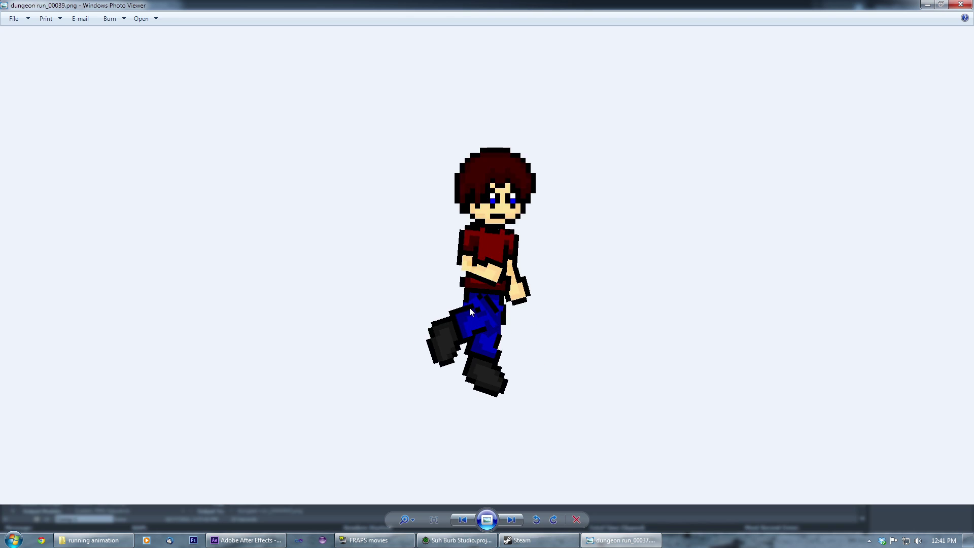
pyautogui.press('Right')
pyautogui.press('Right')
pyautogui.press('Right')
pyautogui.press('Right')
pyautogui.press('Right')
pyautogui.press('Right')
pyautogui.press('Right')
pyautogui.press('Right')
pyautogui.press('Right')
pyautogui.press('Right')
pyautogui.press('Right')
pyautogui.press('Right')
pyautogui.press('Right')
pyautogui.press('Right')
pyautogui.press('Right')
pyautogui.press('Right')
pyautogui.press('Right')
pyautogui.press('Right')
pyautogui.press('Right')
pyautogui.press('Right')
pyautogui.press('Right')
pyautogui.press('Right')
pyautogui.press('Right')
pyautogui.press('Right')
pyautogui.press('Right')
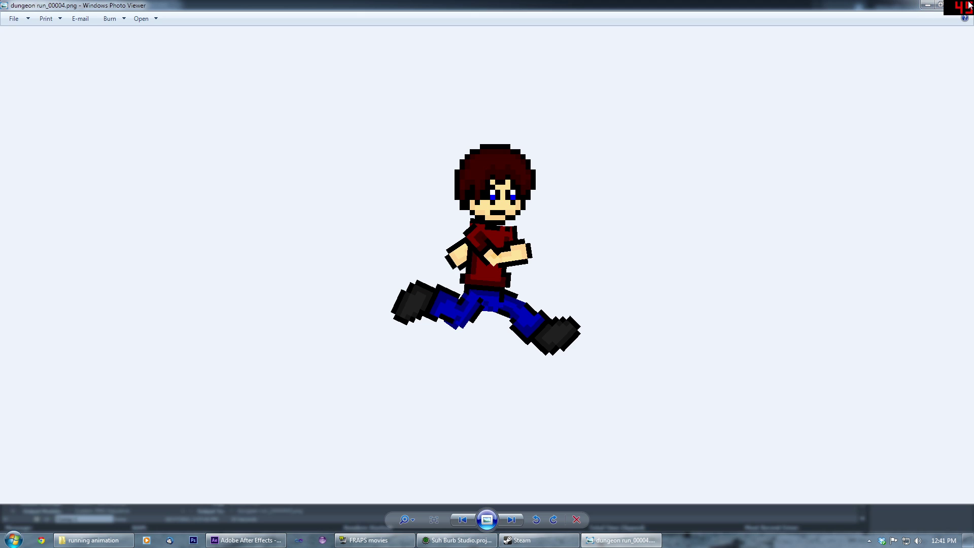
# - Close the frame viewer and open sprDungeonRunSmooth's properties in GameMaker
pyautogui.click(969, 5)
pyautogui.click(440, 251)
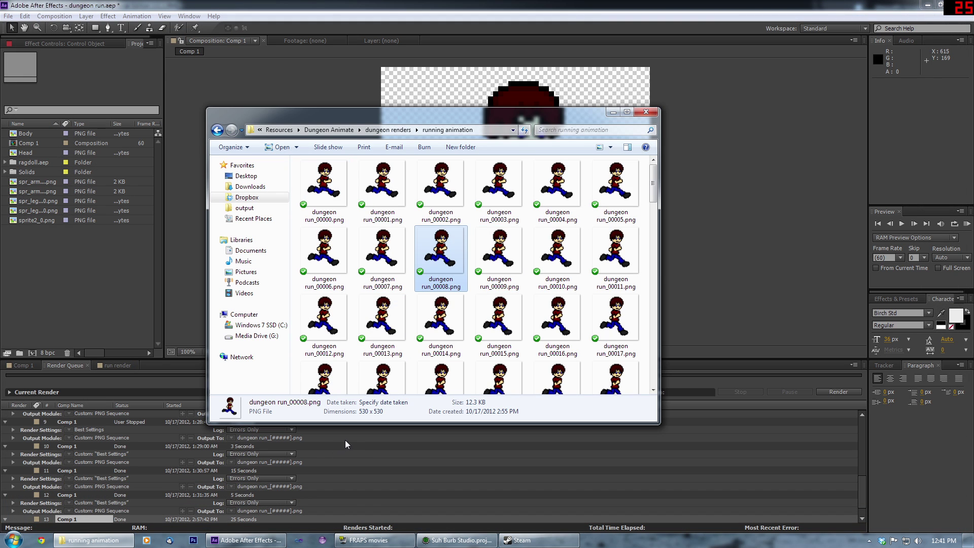
pyautogui.click(454, 540)
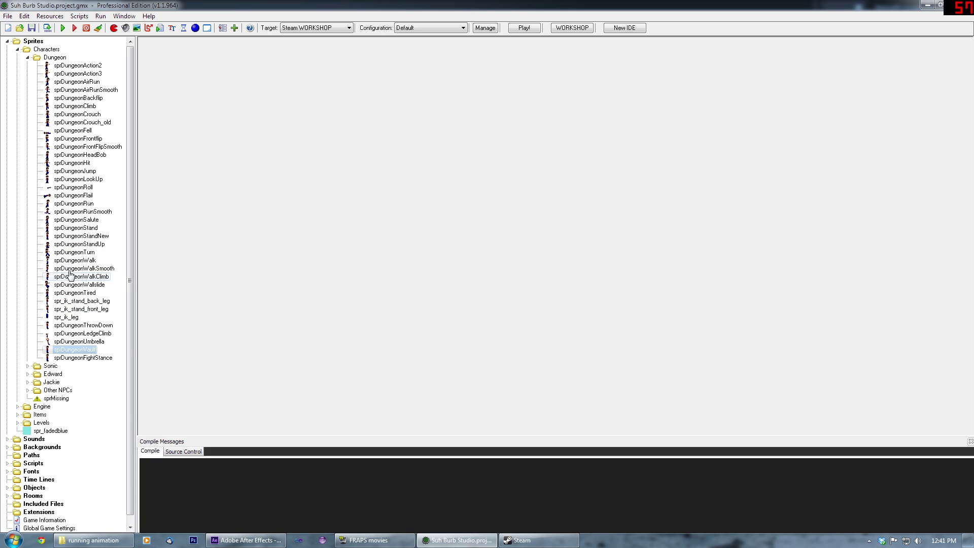
pyautogui.doubleClick(82, 212)
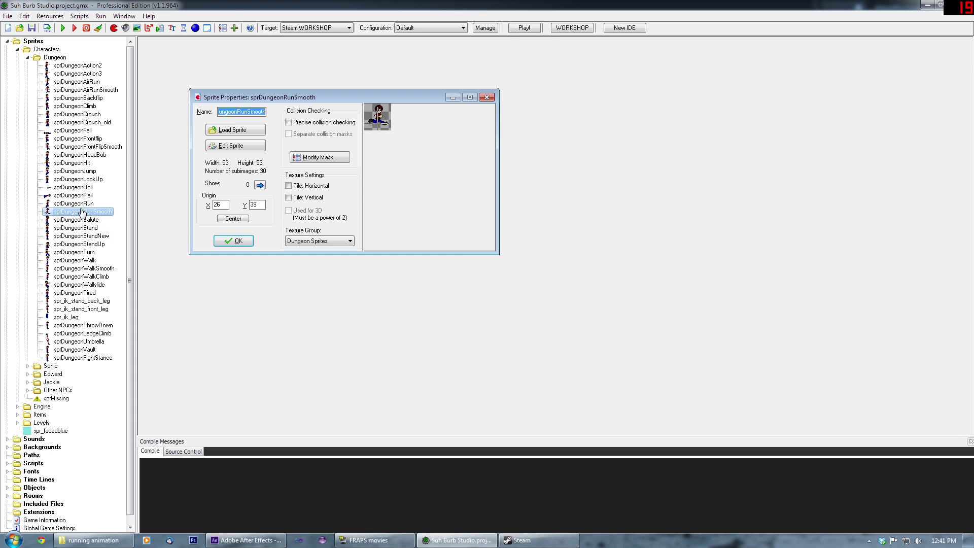
# - Load all 120 rendered running-animation frames from the running folder into the sprite
pyautogui.click(232, 130)
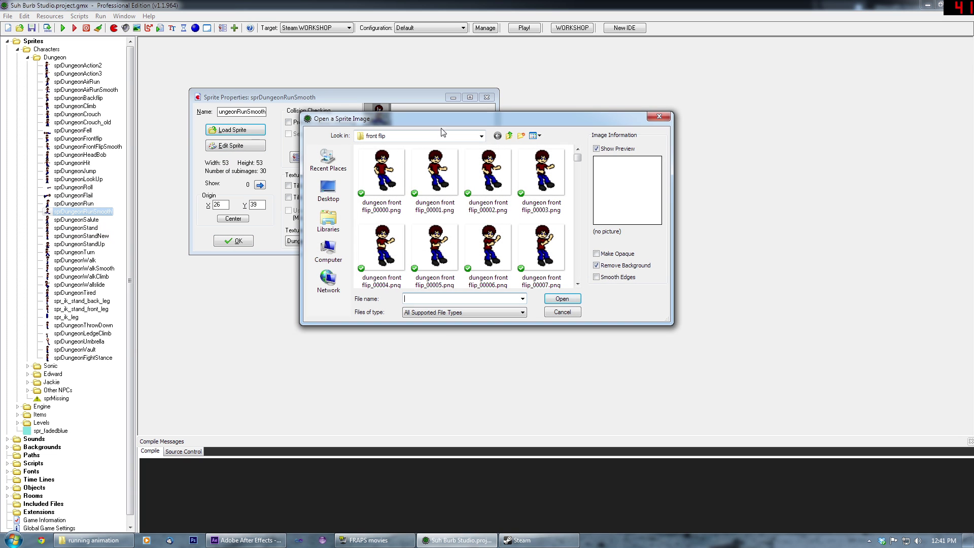
pyautogui.click(511, 139)
pyautogui.doubleClick(378, 201)
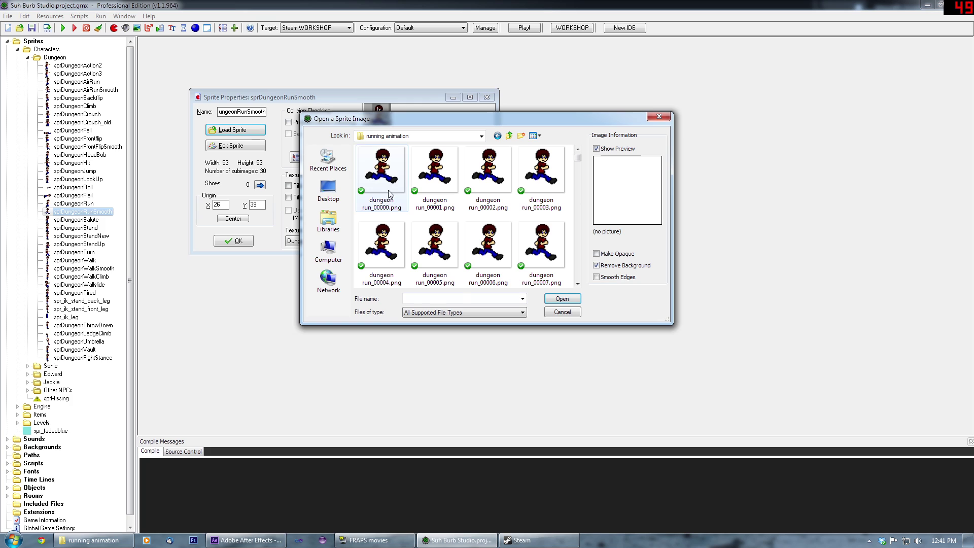
pyautogui.click(385, 190)
pyautogui.hotkey('ctrl', 'a')
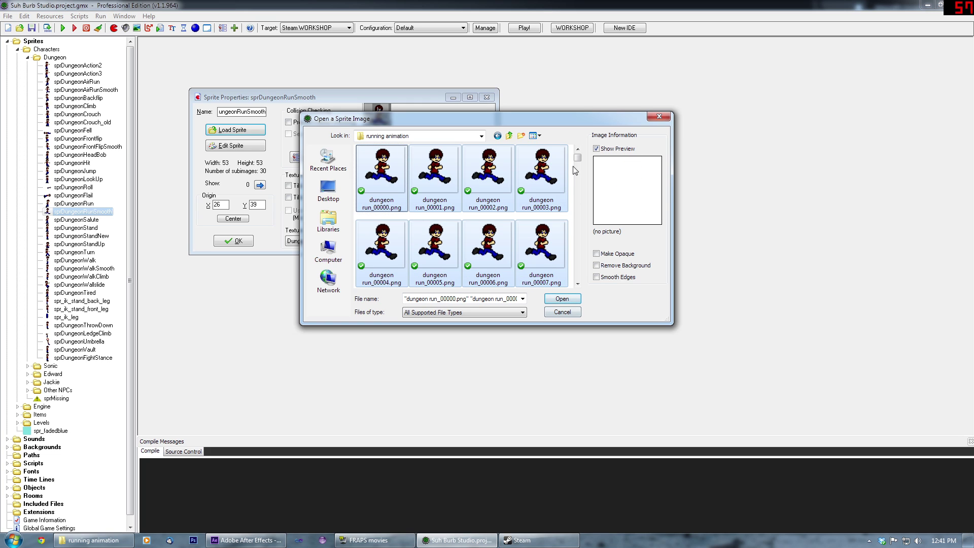
pyautogui.moveTo(577, 159); pyautogui.dragTo(581, 287)
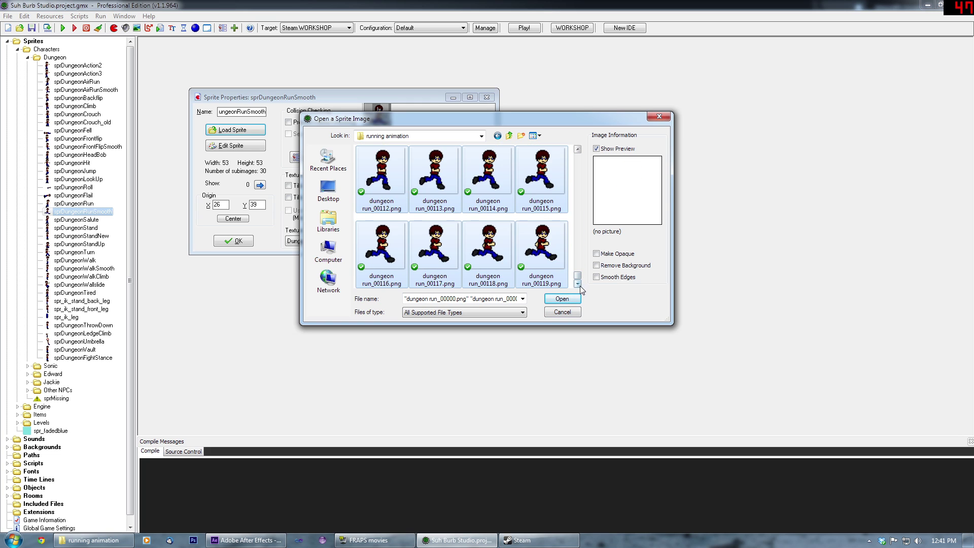
pyautogui.click(561, 298)
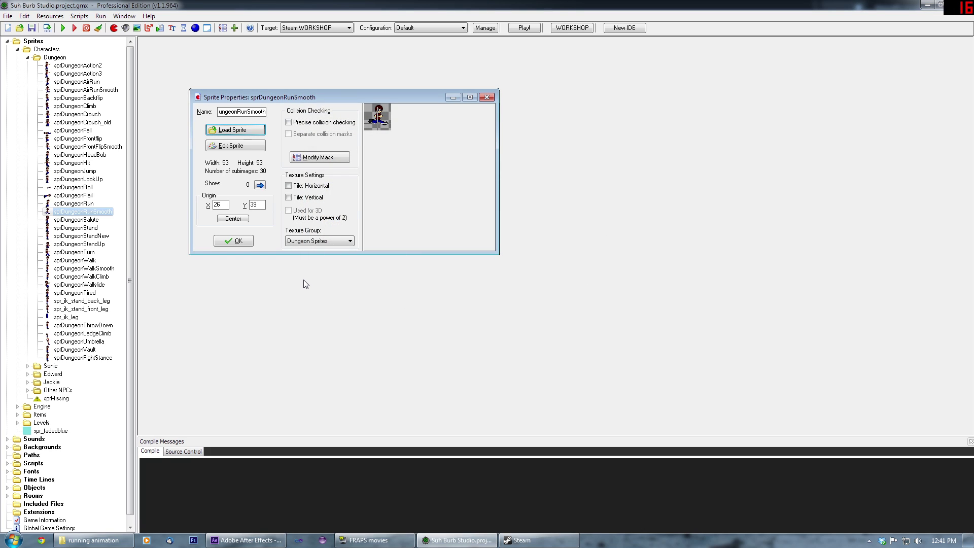
# - Trial-stretch all frames to 10% width with Poor quality, then undo back to 530 × 530
pyautogui.click(229, 147)
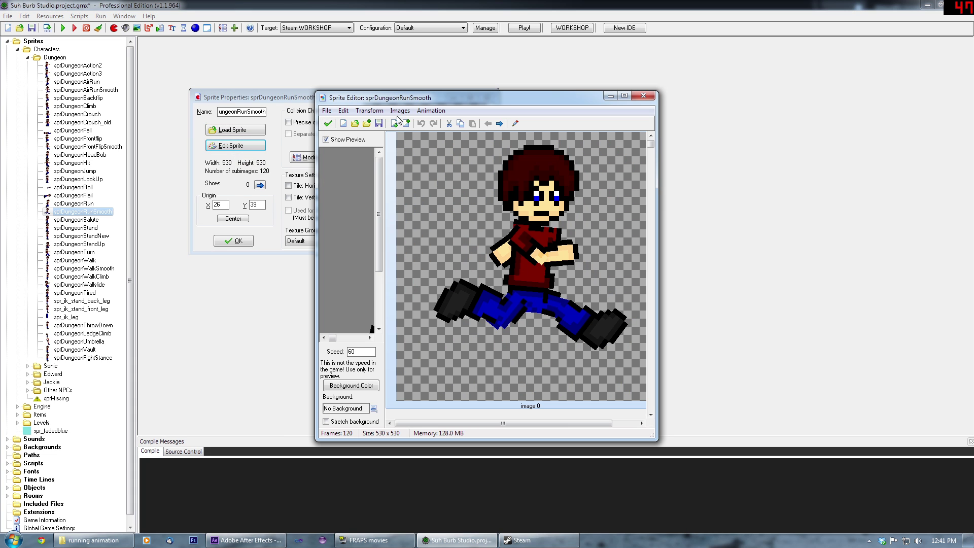
pyautogui.moveTo(384, 179); pyautogui.dragTo(521, 210)
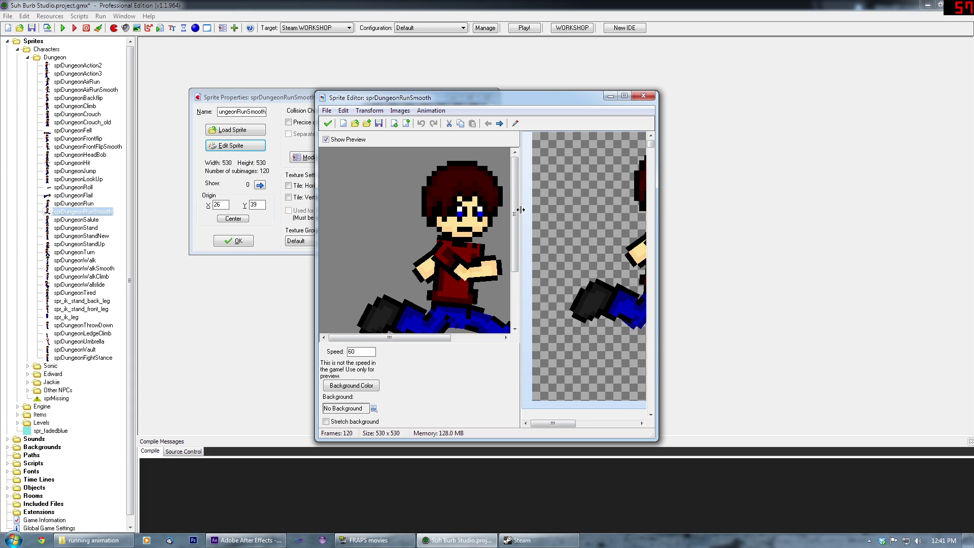
pyautogui.click(370, 110)
pyautogui.click(311, 192)
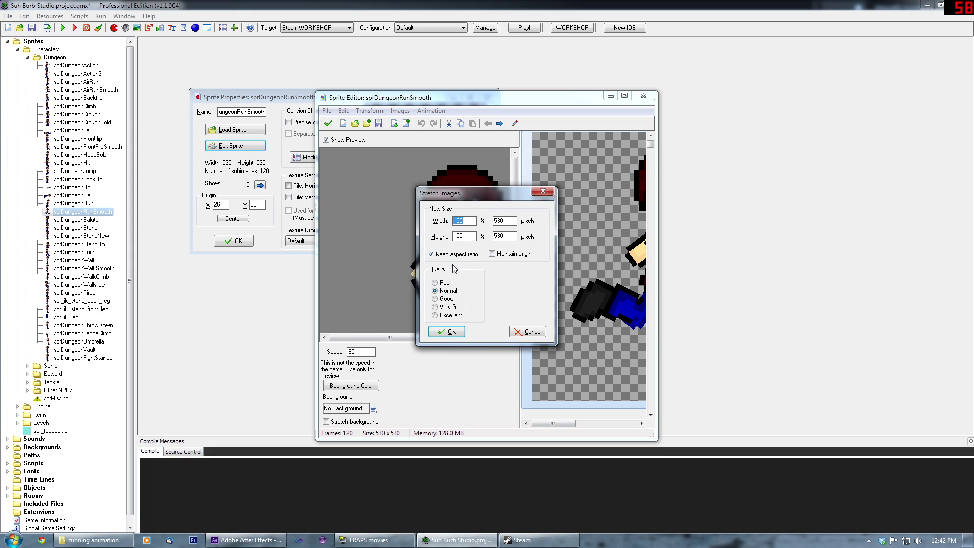
pyautogui.click(435, 283)
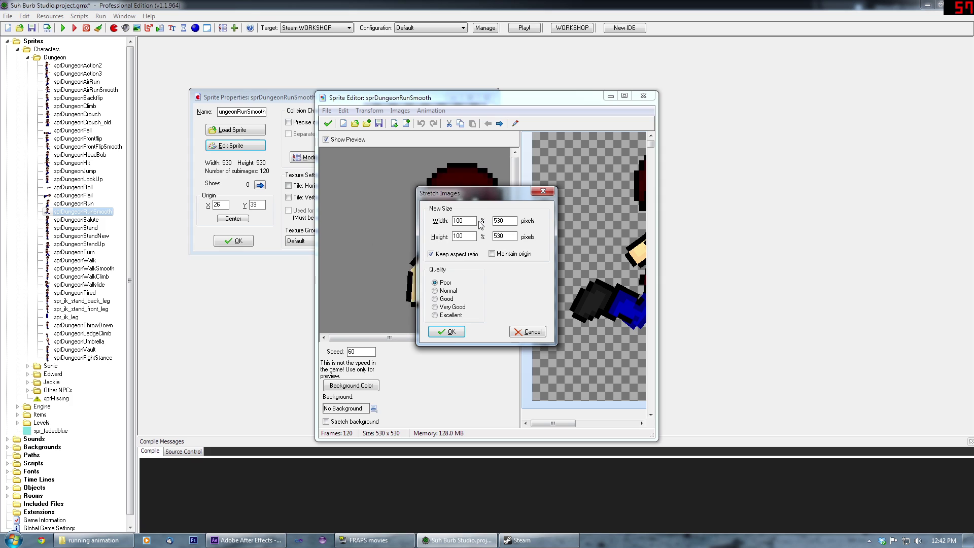
pyautogui.press('BackSpace')
pyautogui.press('Return')
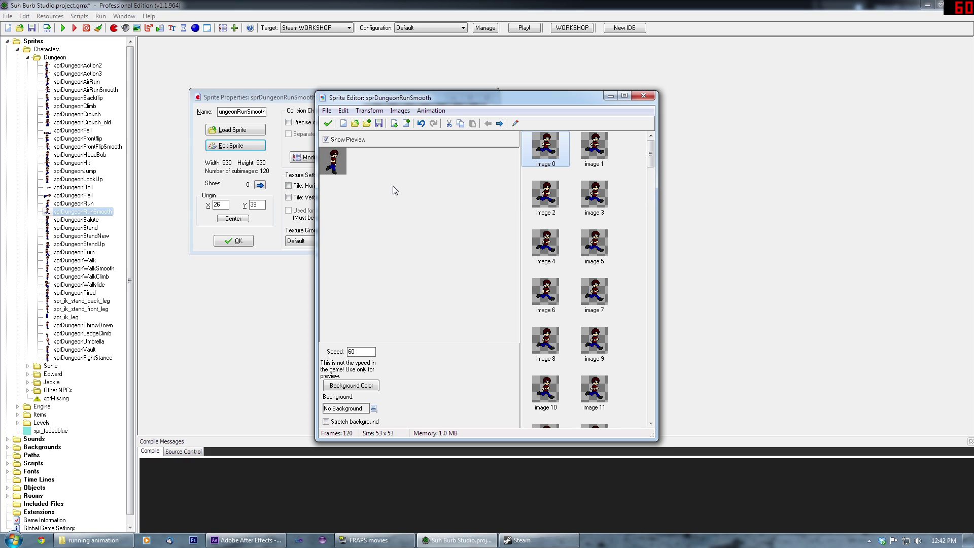
pyautogui.hotkey('ctrl', 'z')
pyautogui.click(376, 114)
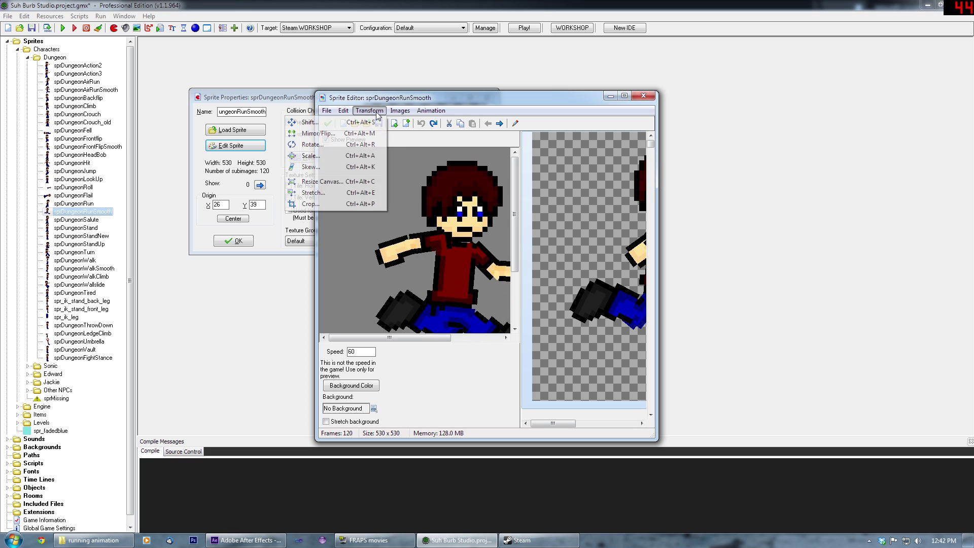
pyautogui.click(339, 193)
pyautogui.doubleClick(463, 221)
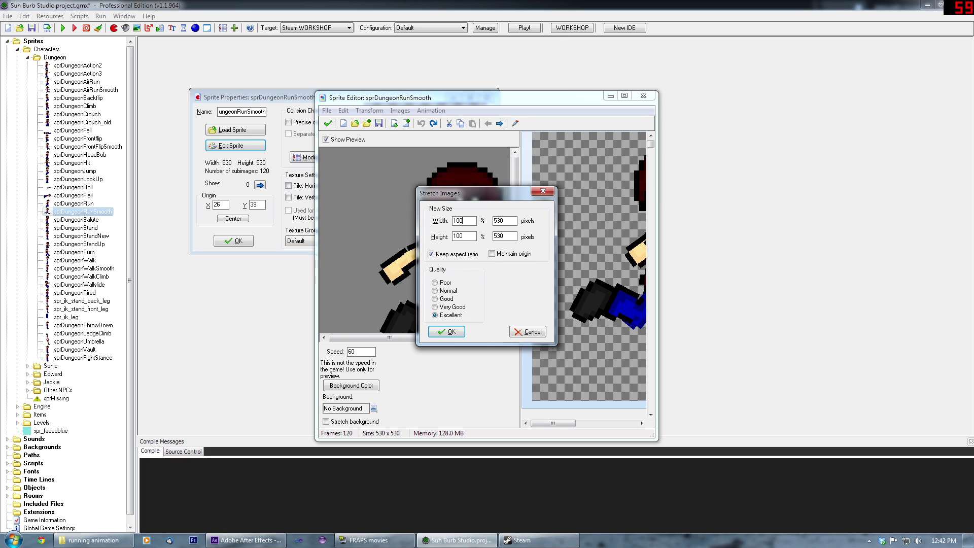
pyautogui.write('10')
pyautogui.press('Return')
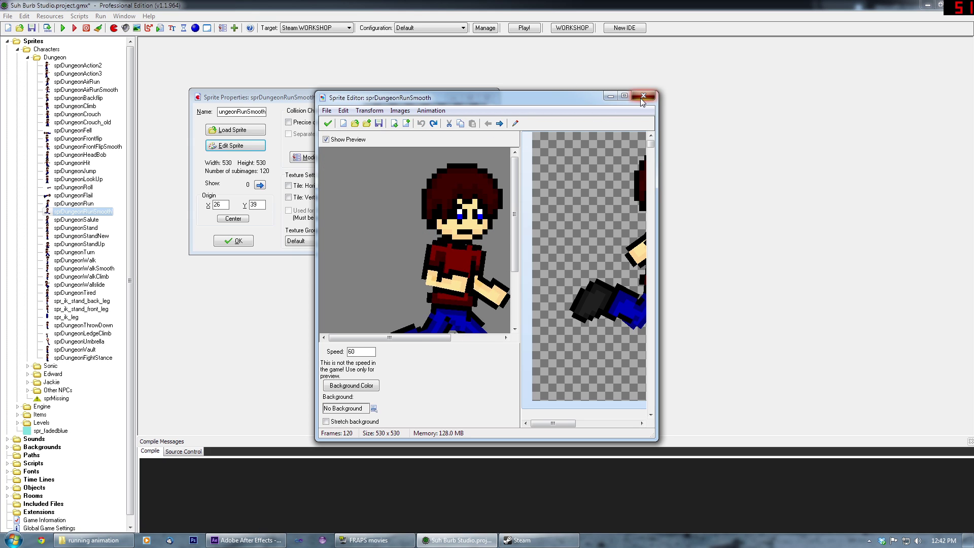
# - Close the sprite editor and properties without saving, then reopen sprDungeonRunSmooth at 53 × 53, 30 subimages
pyautogui.click(641, 98)
pyautogui.click(522, 280)
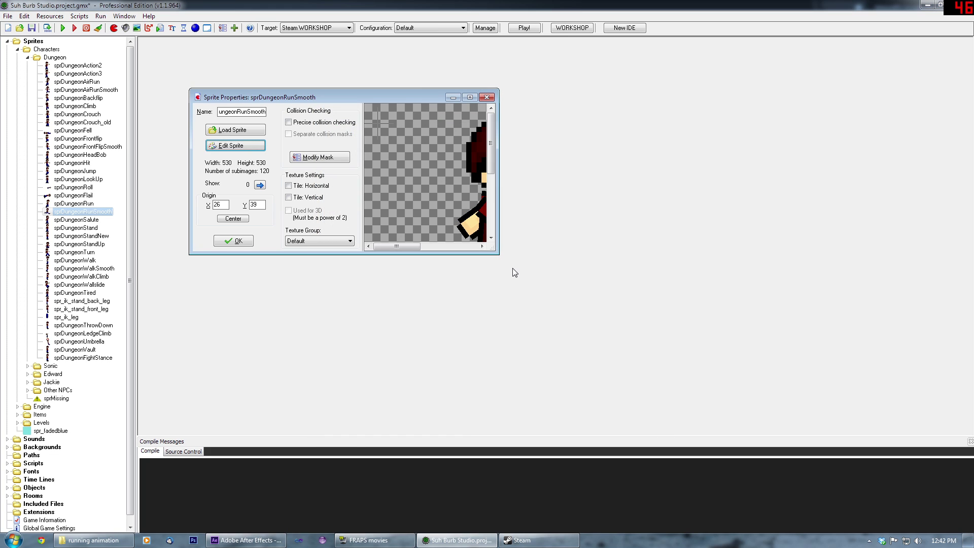
pyautogui.moveTo(500, 257); pyautogui.dragTo(711, 425)
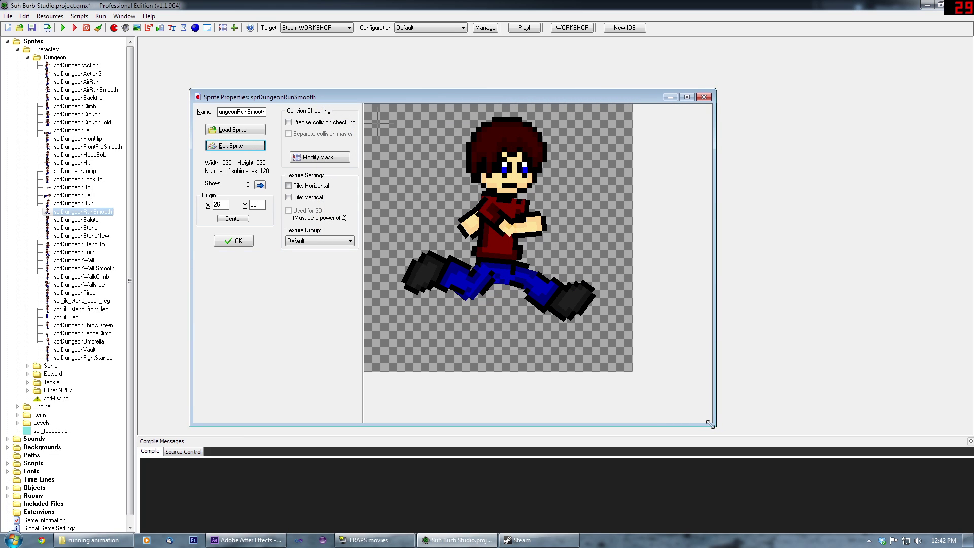
pyautogui.click(704, 97)
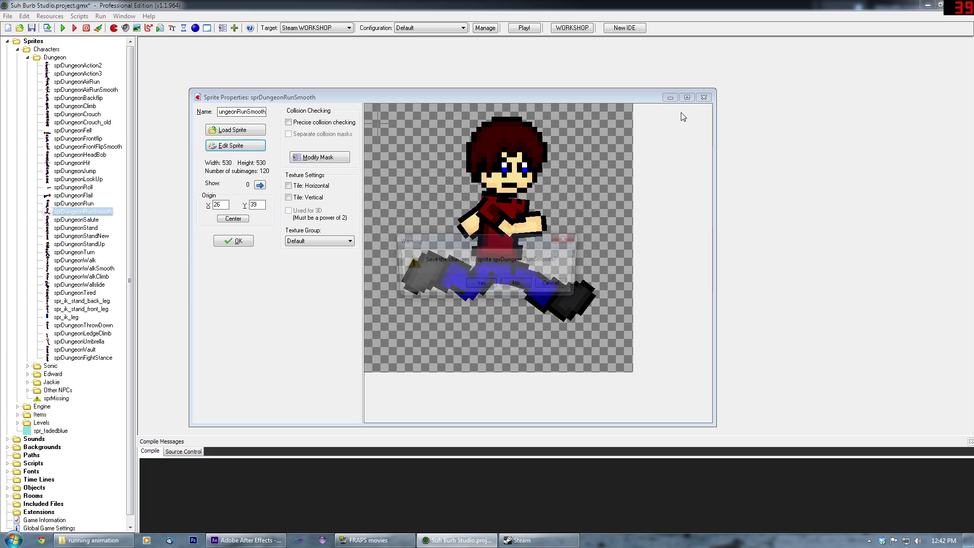
pyautogui.click(515, 286)
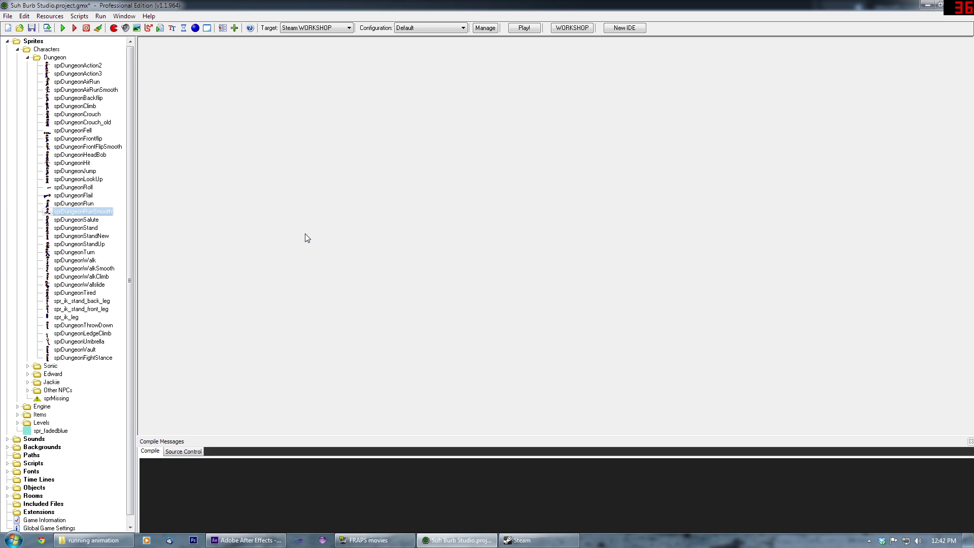
pyautogui.doubleClick(96, 212)
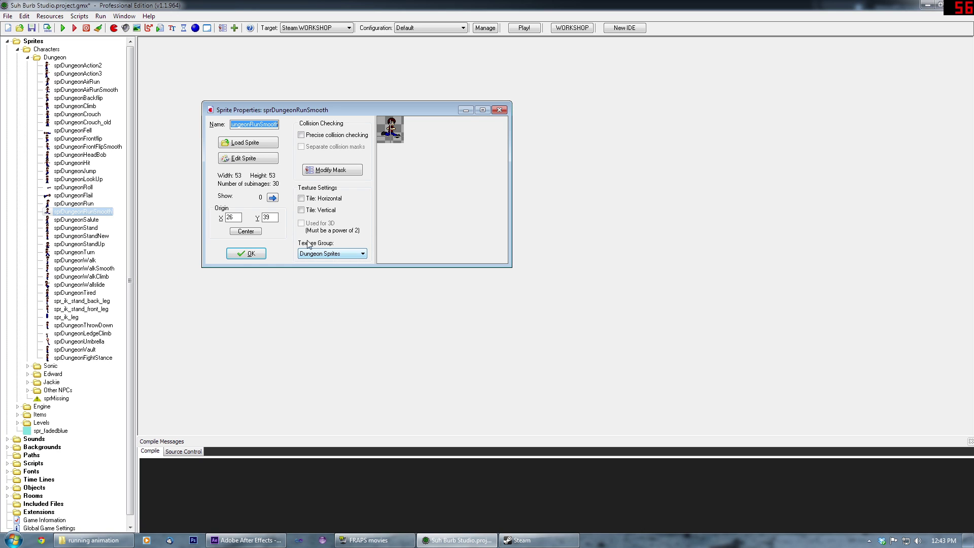
# - Scroll the resource tree and switch back to the dungeon run After Effects project
pyautogui.moveTo(132, 282); pyautogui.dragTo(127, 318)
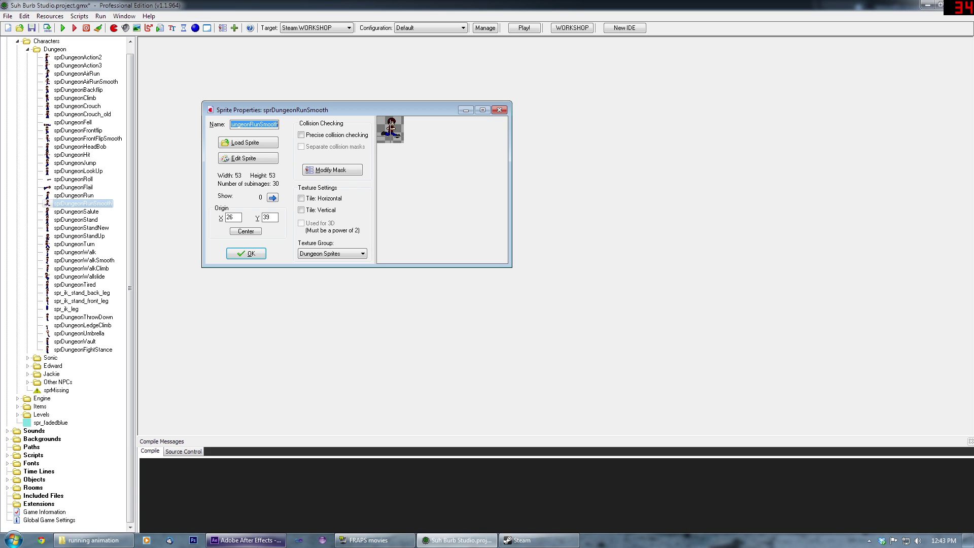
pyautogui.moveTo(246, 540)
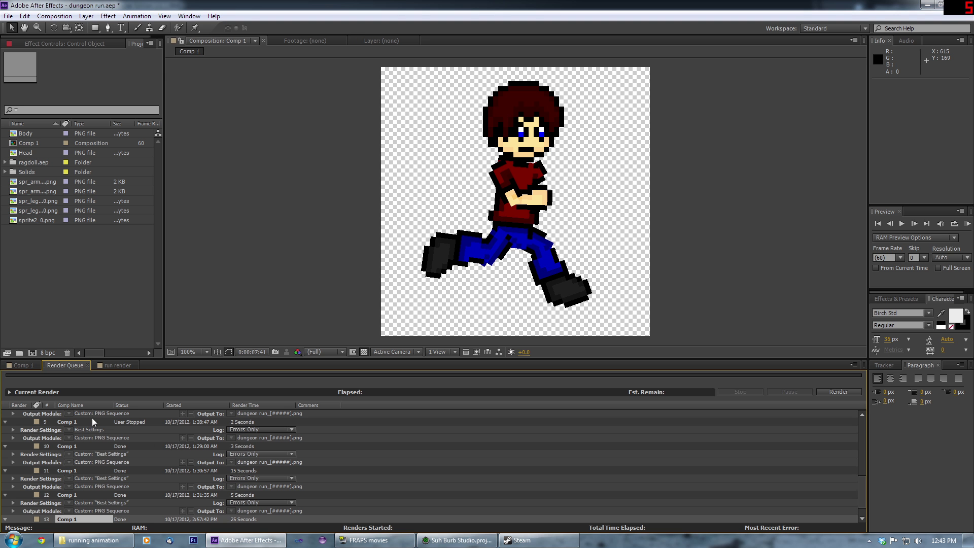
# - Show the Control Object's limb Angle keyframes in the Comp 1 timeline
pyautogui.click(19, 366)
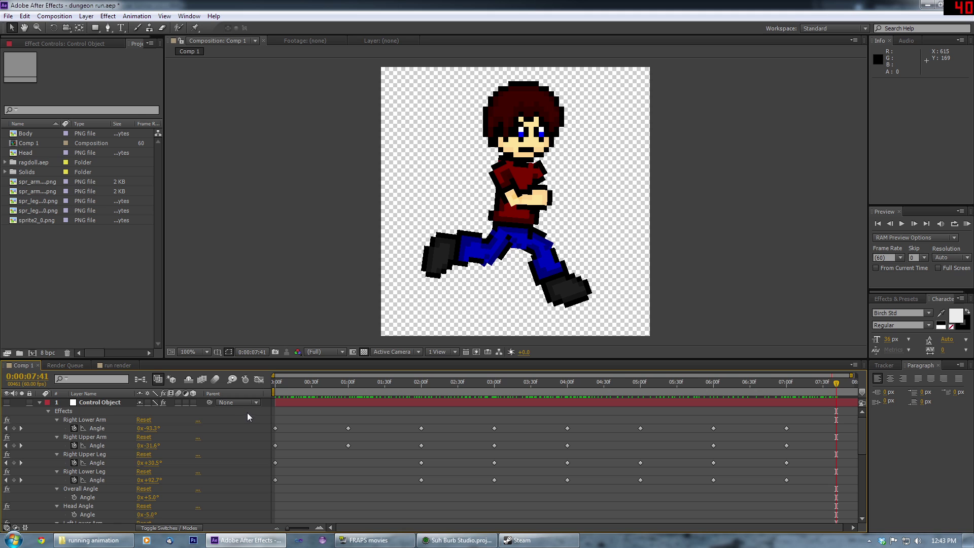